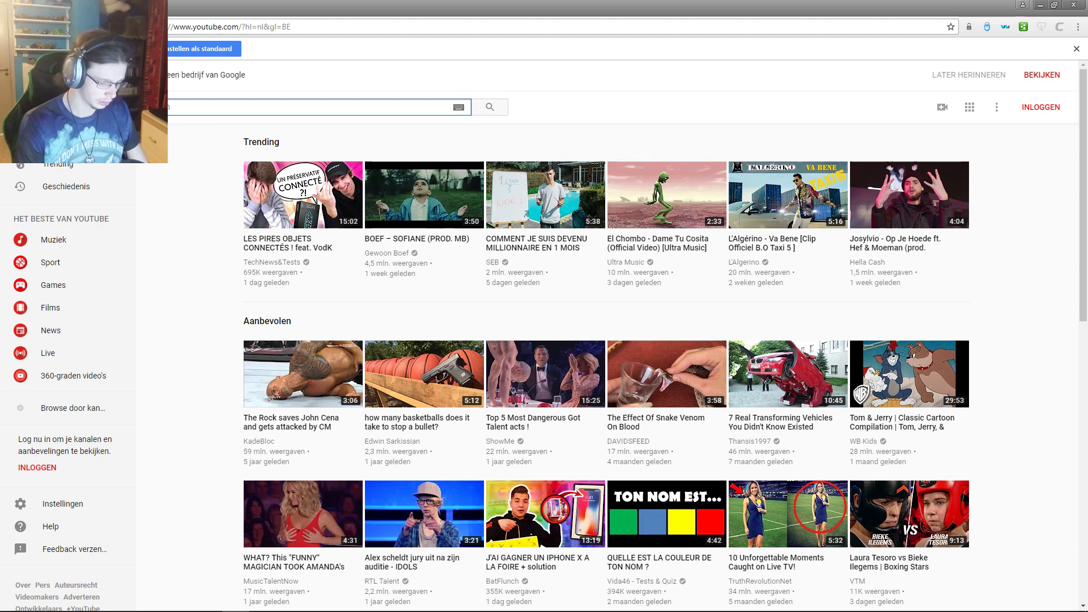
Search YouTube for "pokary studios" and open the Pokary Studios channel.
{"action": "type", "text": "pokar s"}
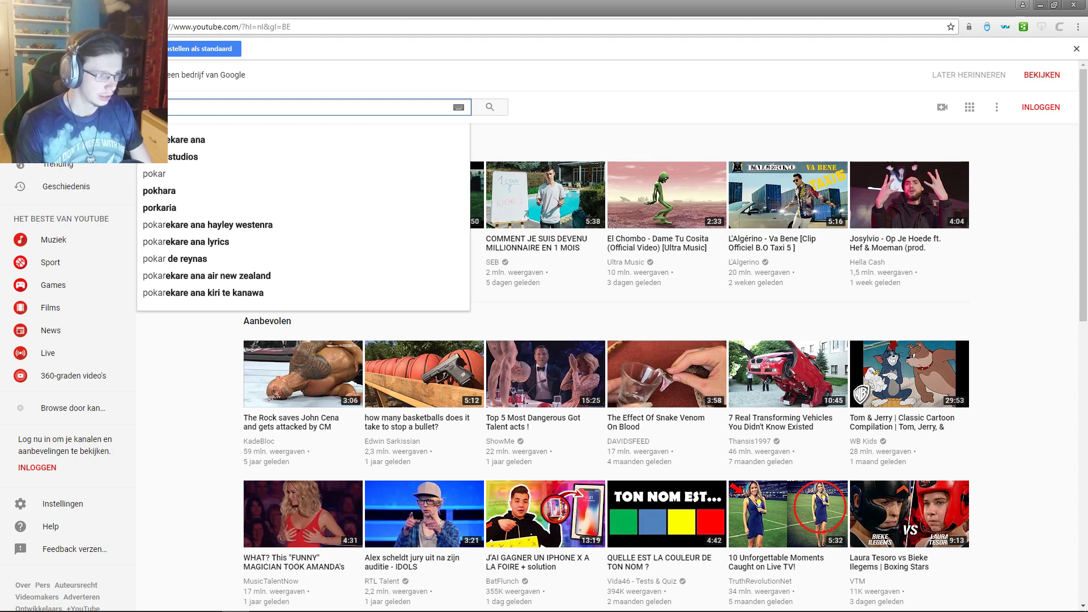
{"action": "type", "text": "studios"}
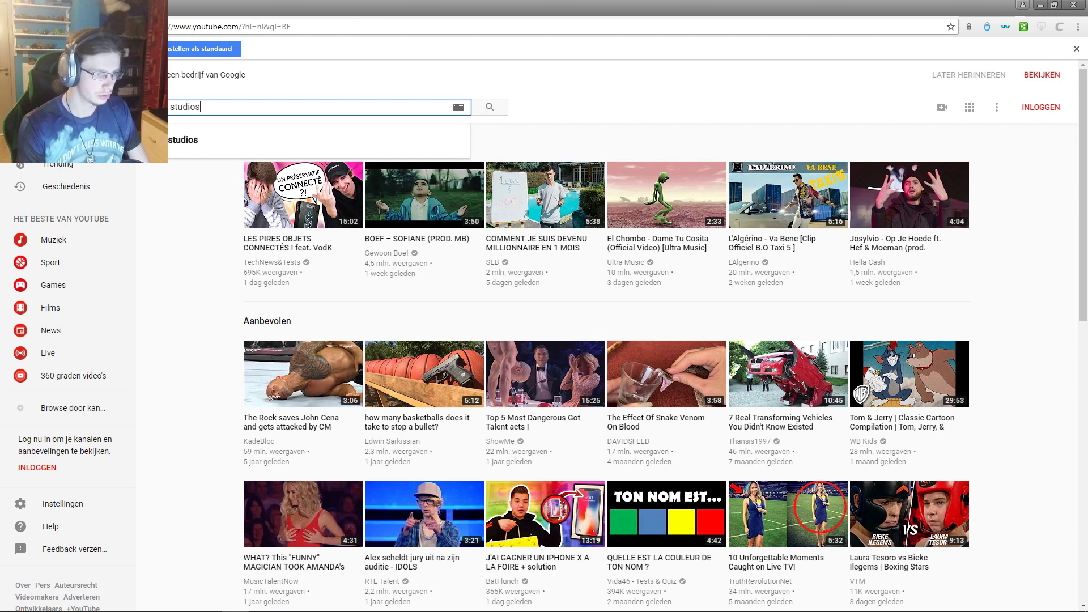
{"action": "key", "text": "Return"}
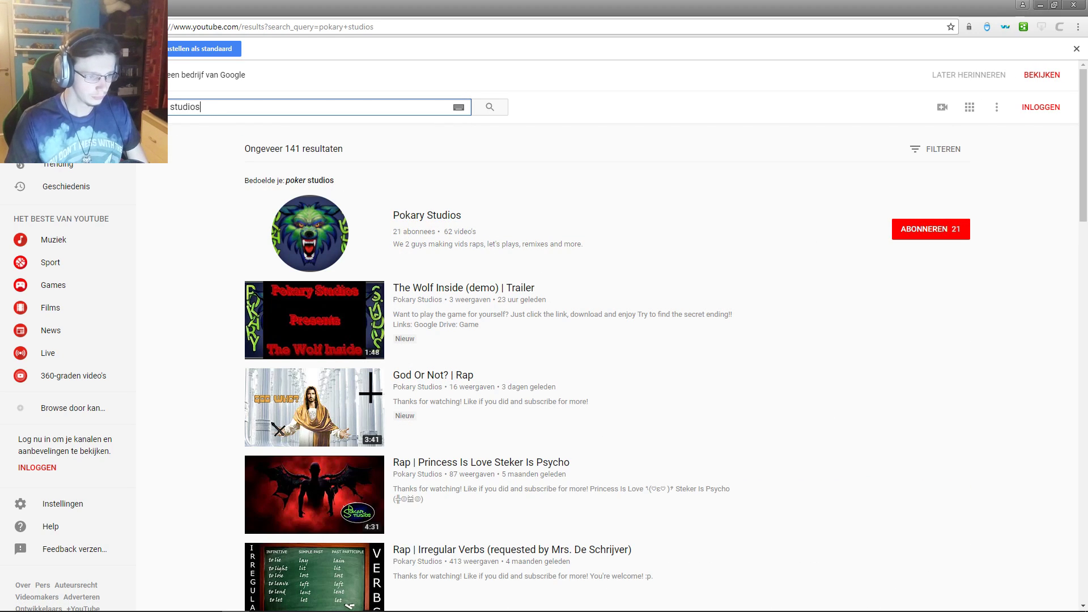
{"action": "left_click", "coordinate": [427, 216]}
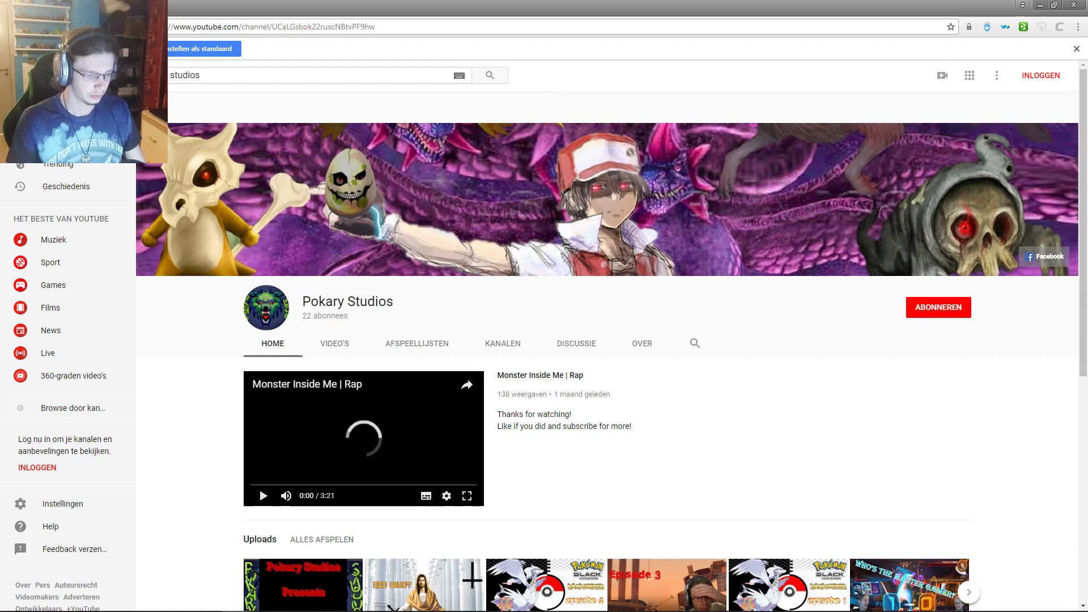
Open the video "The Wolf Inside (demo) | Trailer" from the channel's uploads and pause it.
{"action": "scroll", "coordinate": [606, 340], "scroll_direction": "down", "scroll_amount": 2}
{"action": "scroll", "coordinate": [317, 255], "scroll_direction": "down", "scroll_amount": 4}
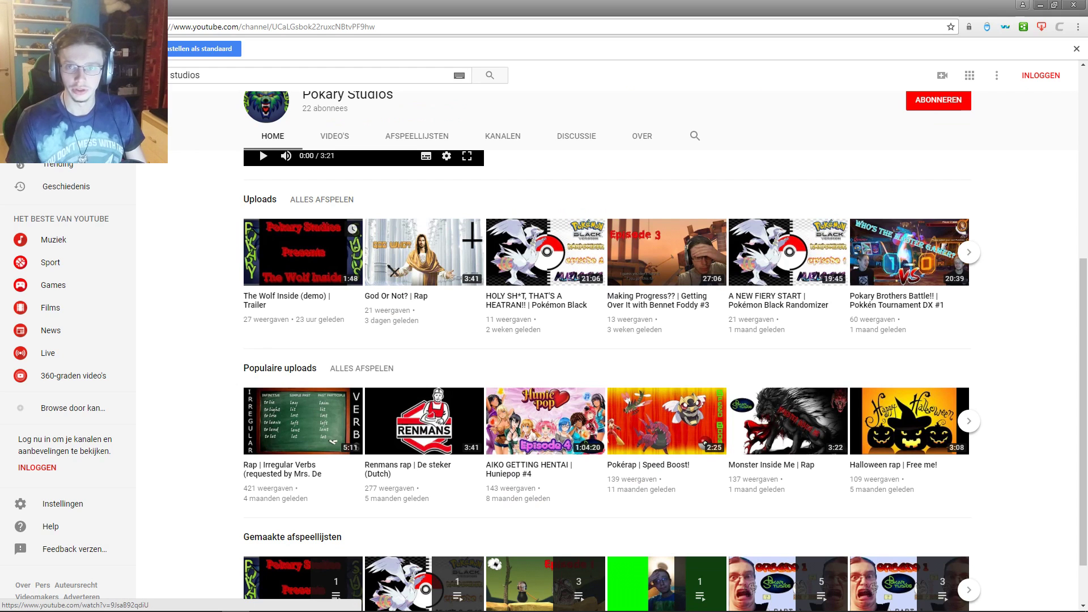
{"action": "left_click", "coordinate": [303, 252]}
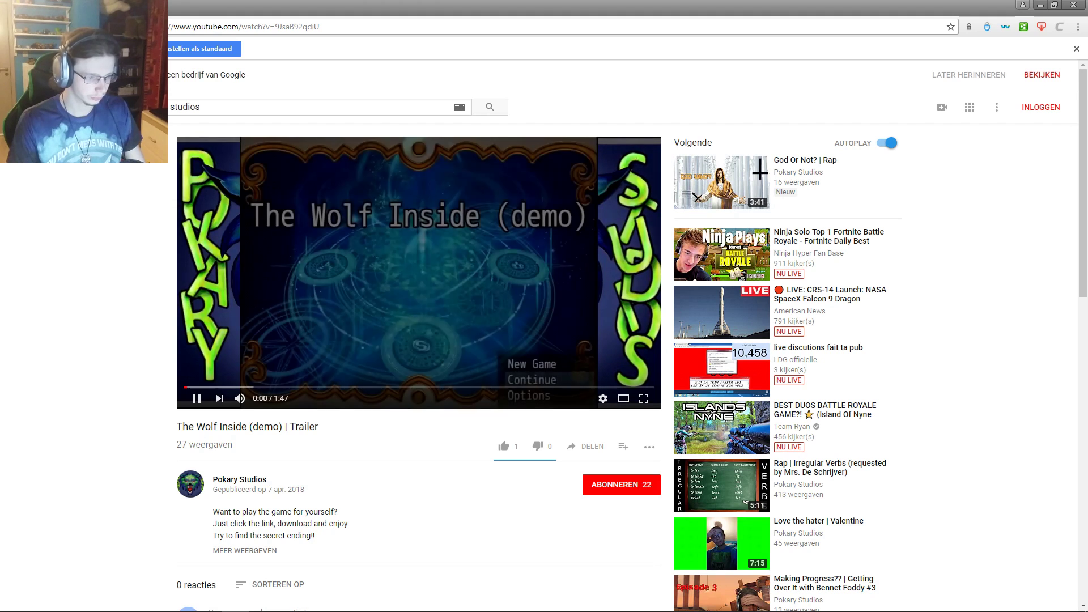
{"action": "key", "text": "space"}
Expand the trailer's description to its game download links and dismiss the default-browser notice.
{"action": "scroll", "coordinate": [419, 363], "scroll_direction": "down", "scroll_amount": 4}
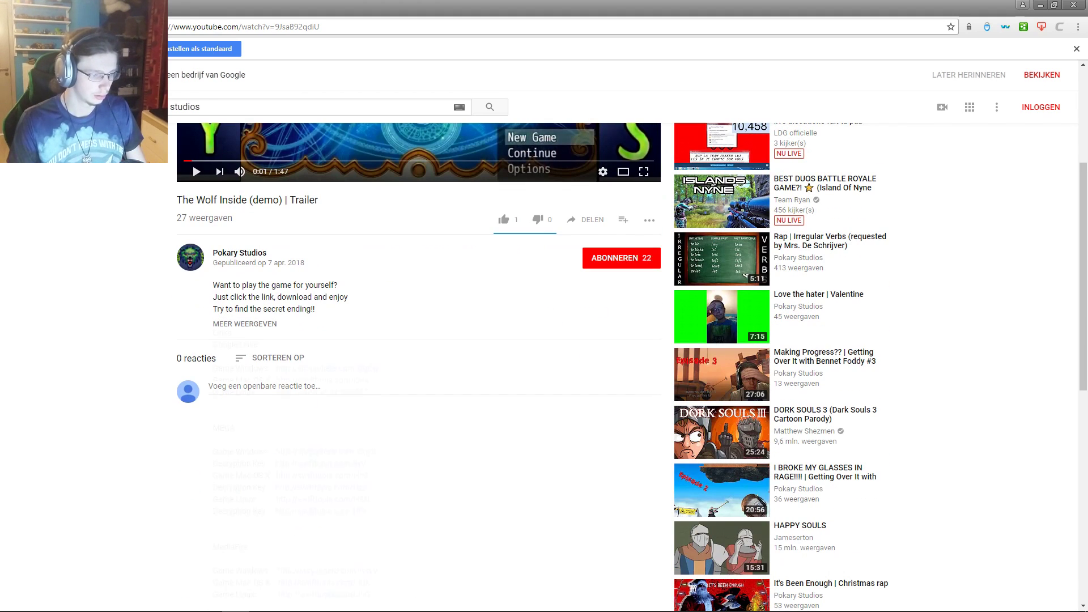
{"action": "scroll", "coordinate": [419, 362], "scroll_direction": "down", "scroll_amount": 3}
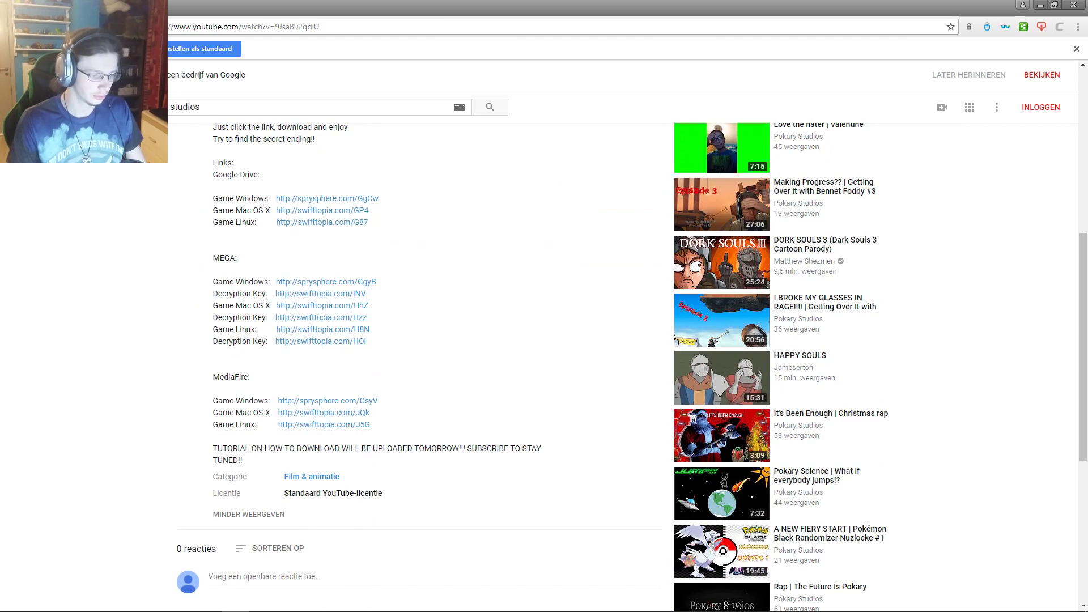
{"action": "scroll", "coordinate": [329, 352], "scroll_direction": "up", "scroll_amount": 1}
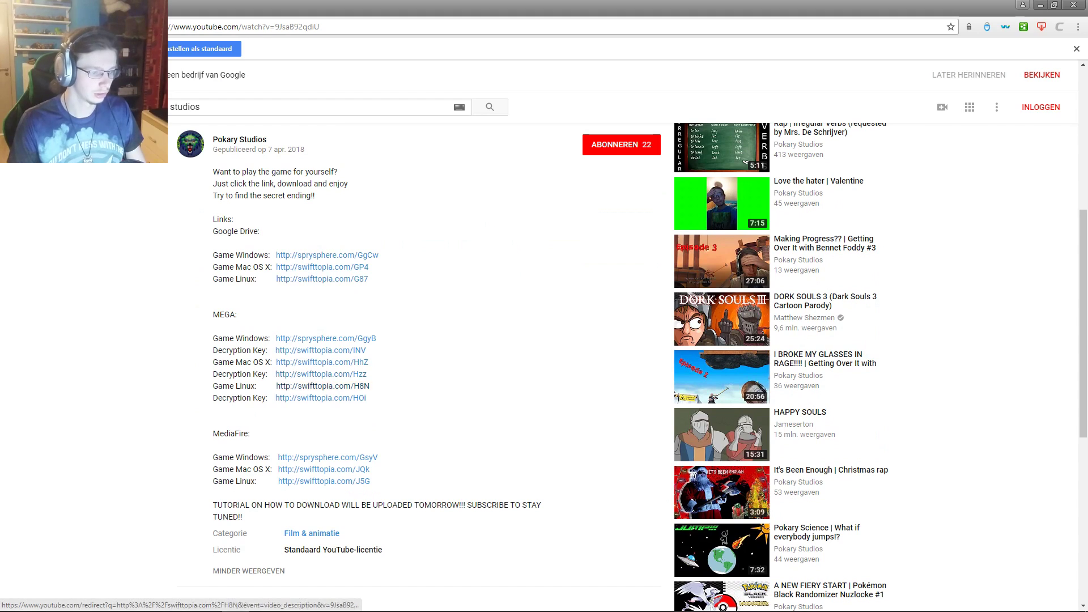
{"action": "left_click", "coordinate": [1076, 48]}
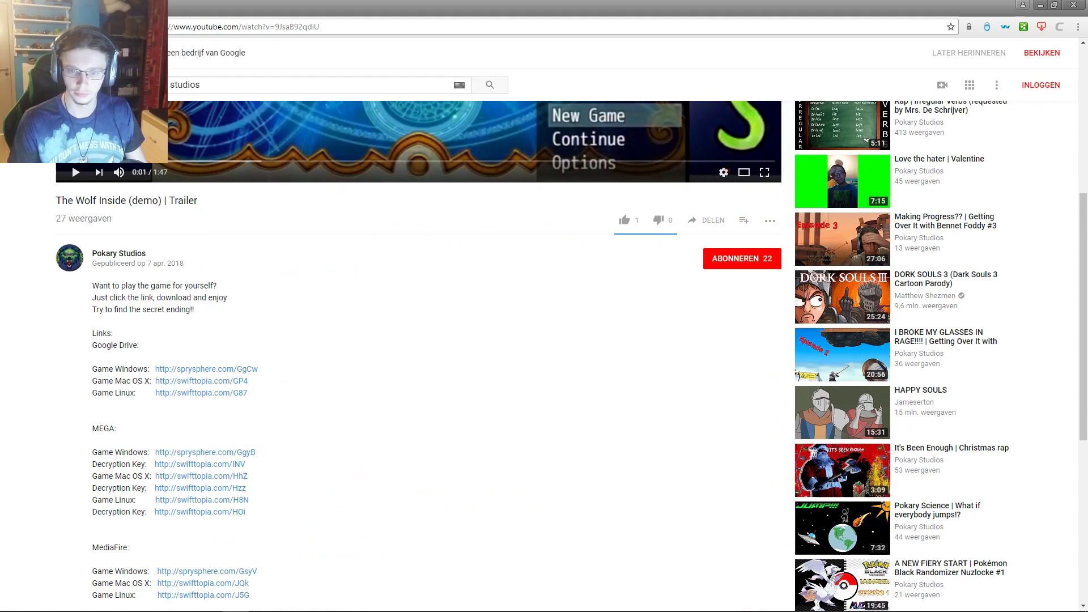
{"action": "scroll", "coordinate": [420, 351], "scroll_direction": "down", "scroll_amount": 2}
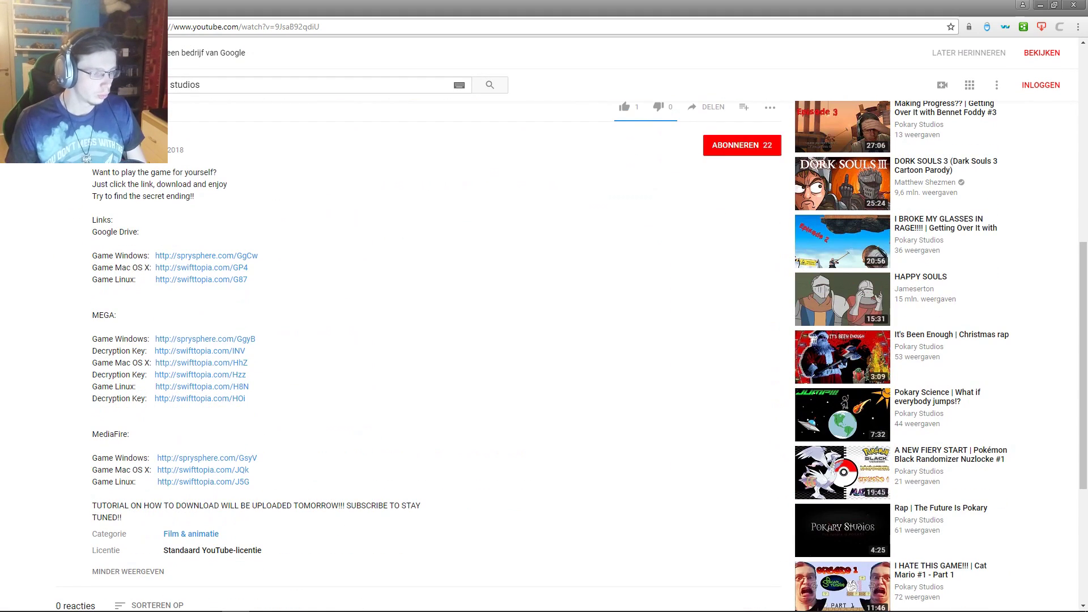
{"action": "scroll", "coordinate": [419, 351], "scroll_direction": "down", "scroll_amount": 2}
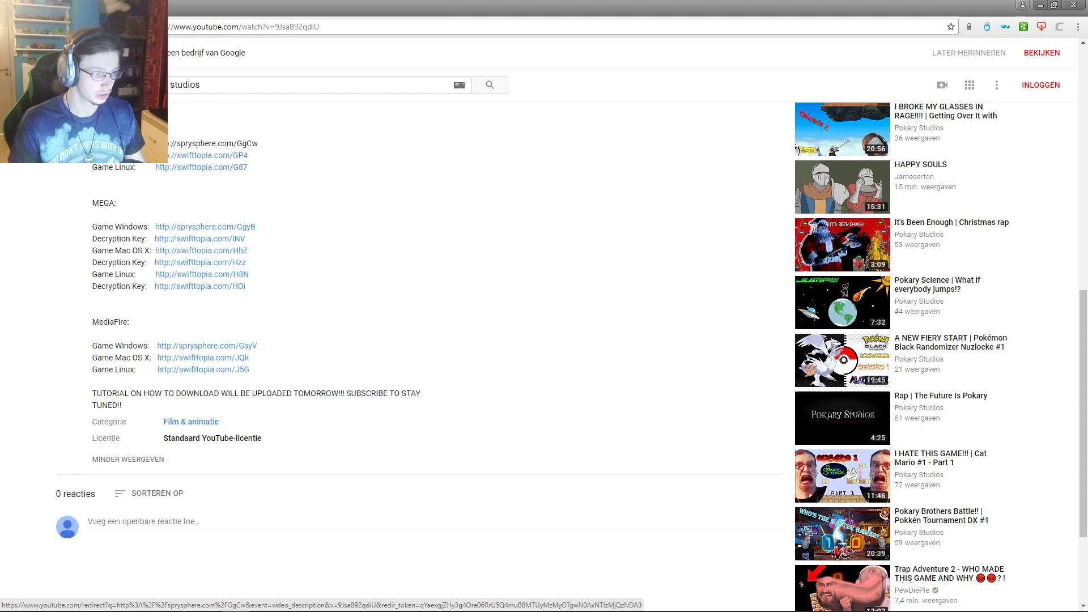
{"action": "scroll", "coordinate": [572, 355], "scroll_direction": "up", "scroll_amount": 1}
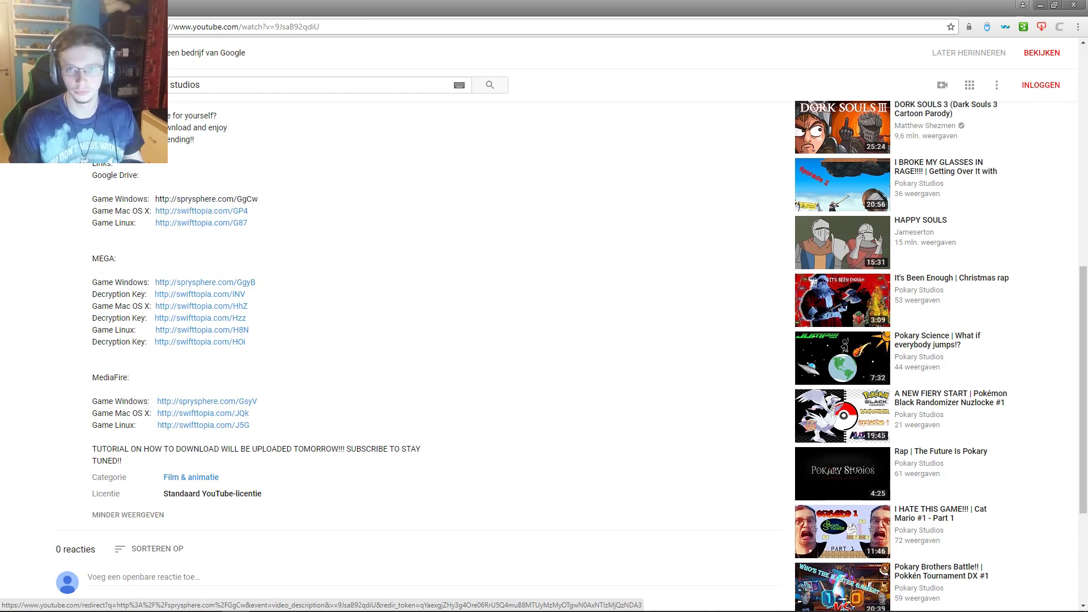
Download The Wolf Inside demo (Windows).zip through the Google Drive Windows link, skipping the ad, and set it to open on completion.
{"action": "left_click", "coordinate": [206, 199]}
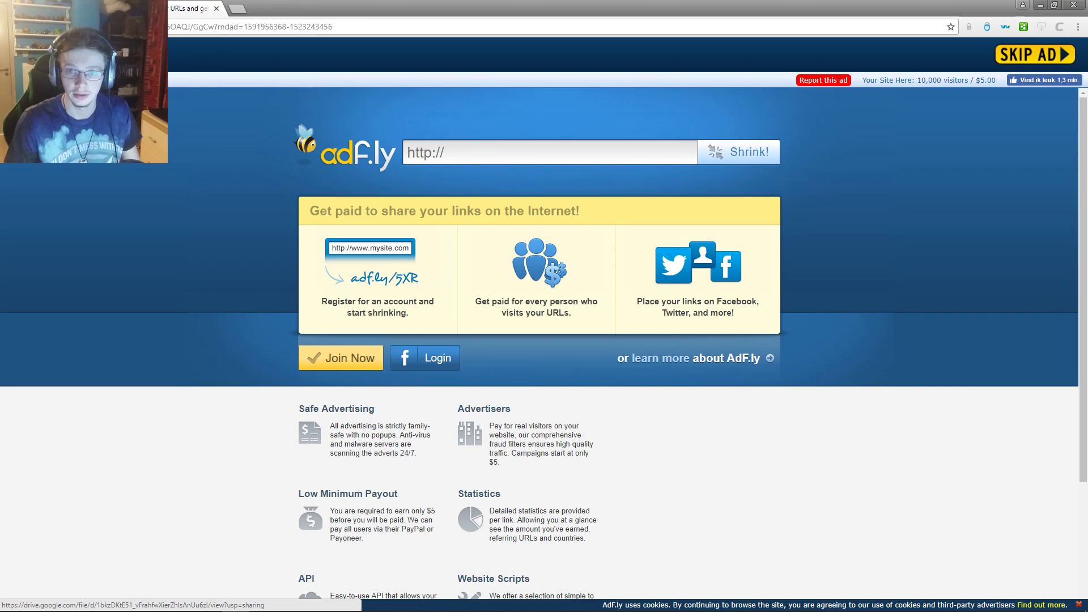
{"action": "left_click", "coordinate": [1035, 54]}
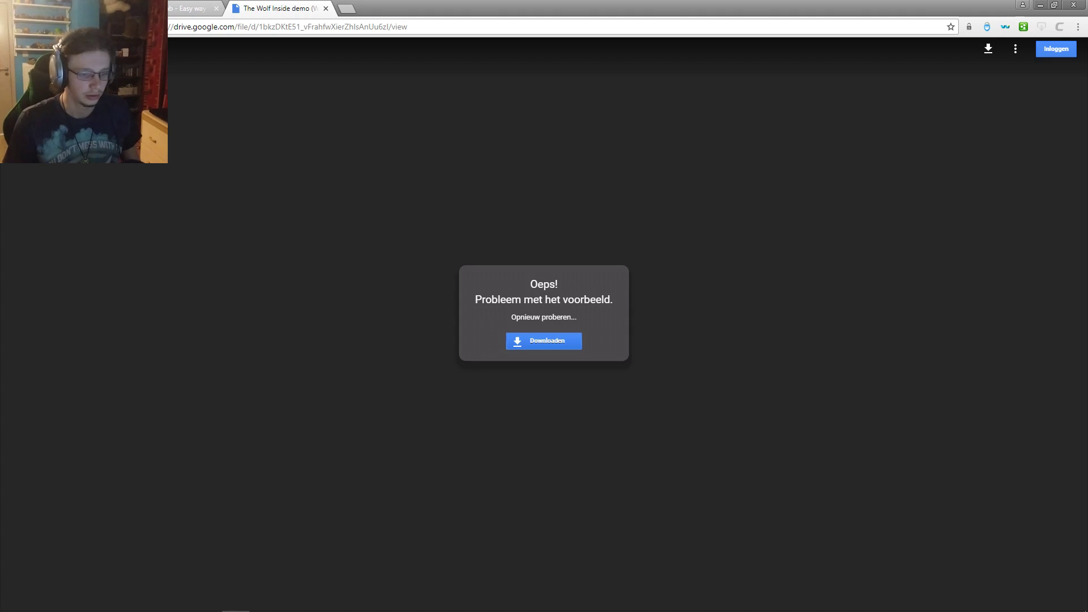
{"action": "left_click", "coordinate": [543, 341]}
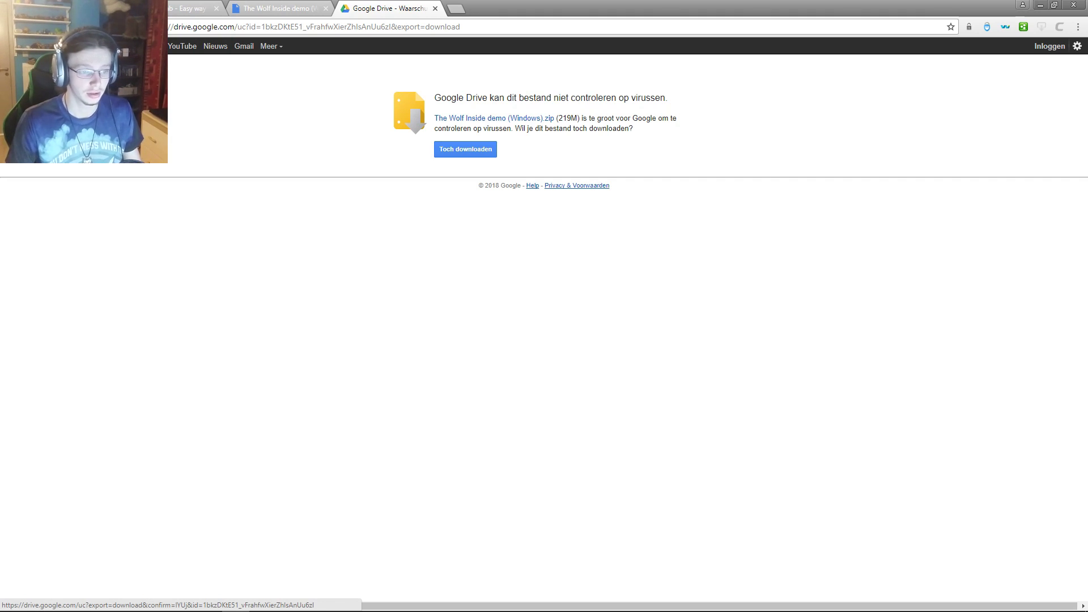
{"action": "left_click", "coordinate": [466, 149]}
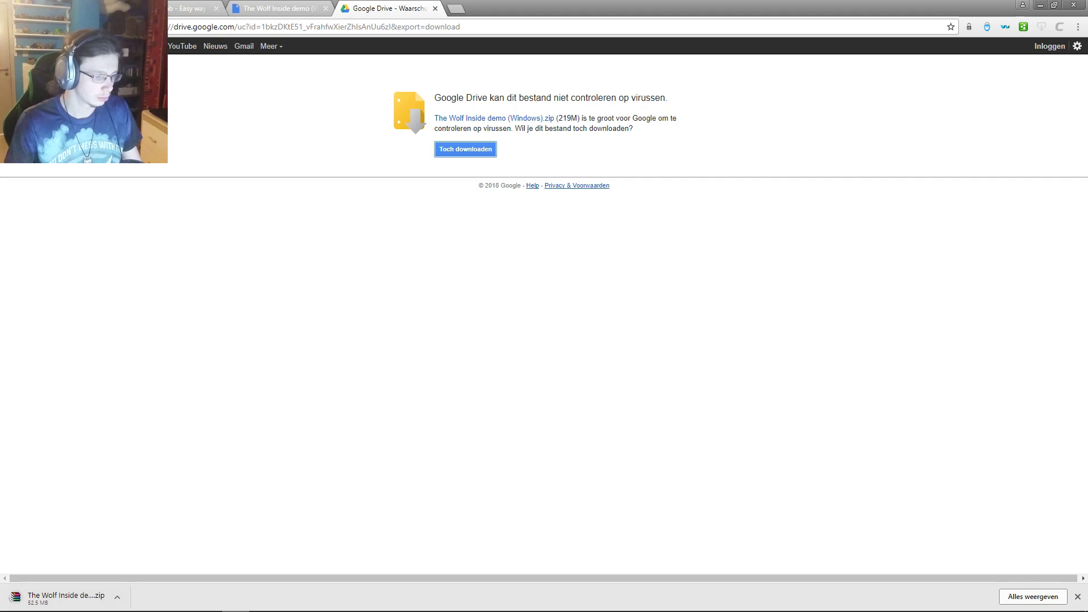
{"action": "left_click", "coordinate": [57, 598]}
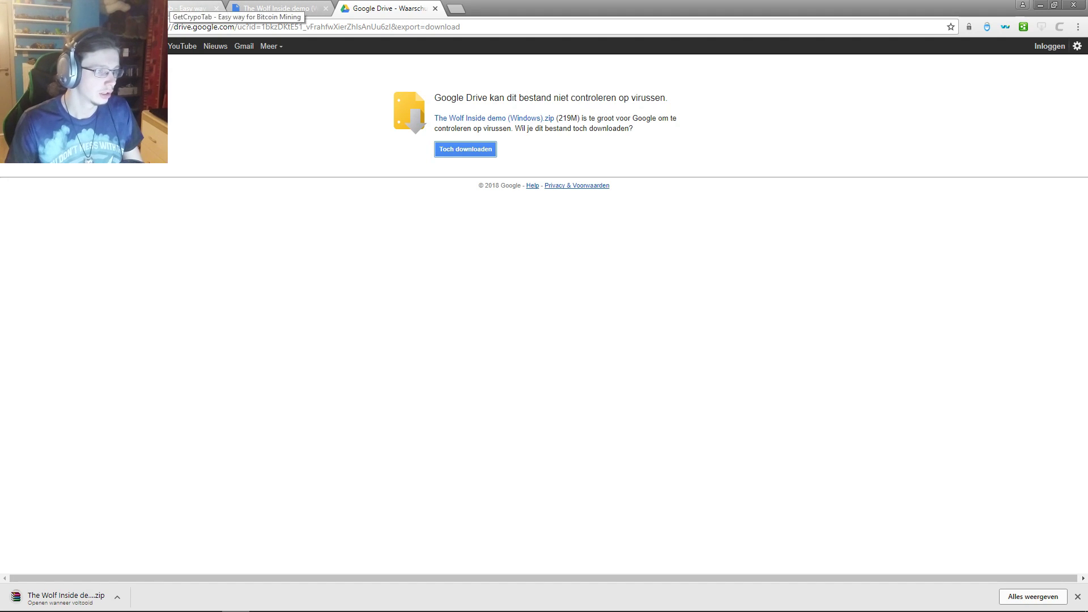
Close the CryptoTab ad tab and the Google Drive preview tab.
{"action": "left_click", "coordinate": [176, 8]}
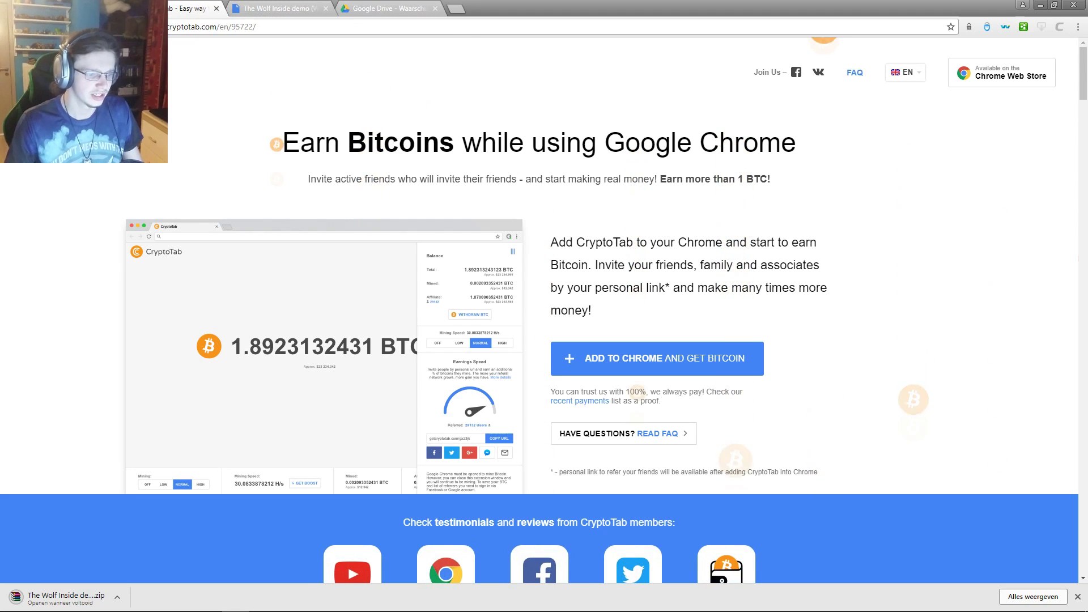
{"action": "key", "text": "ctrl+w"}
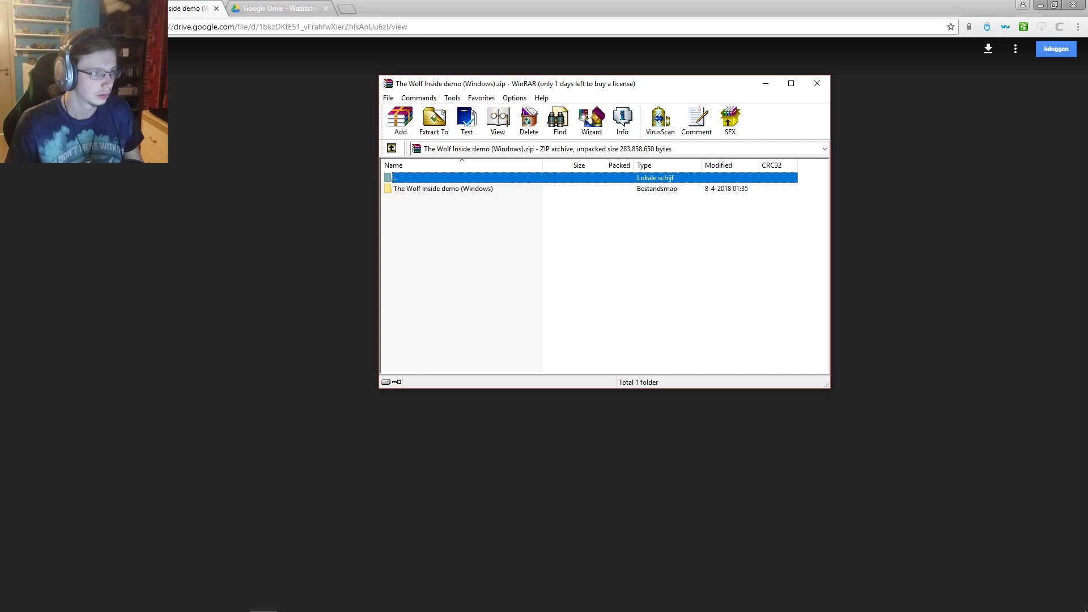
{"action": "left_click", "coordinate": [216, 9]}
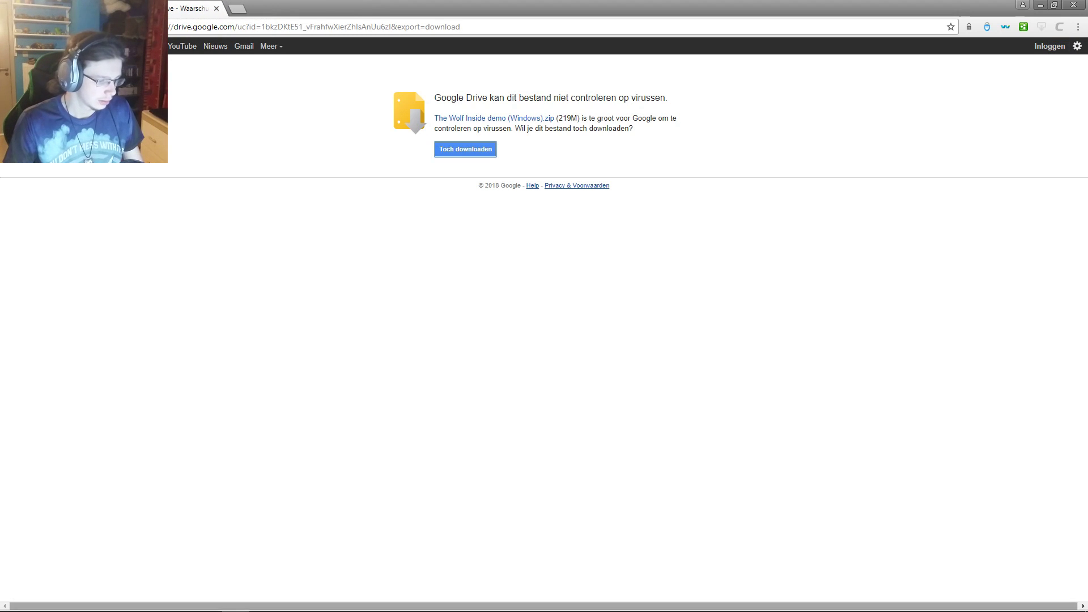
Extract the folder The Wolf Inside demo (Windows) from the WinRAR archive to the desktop and open it.
{"action": "left_click", "coordinate": [264, 601]}
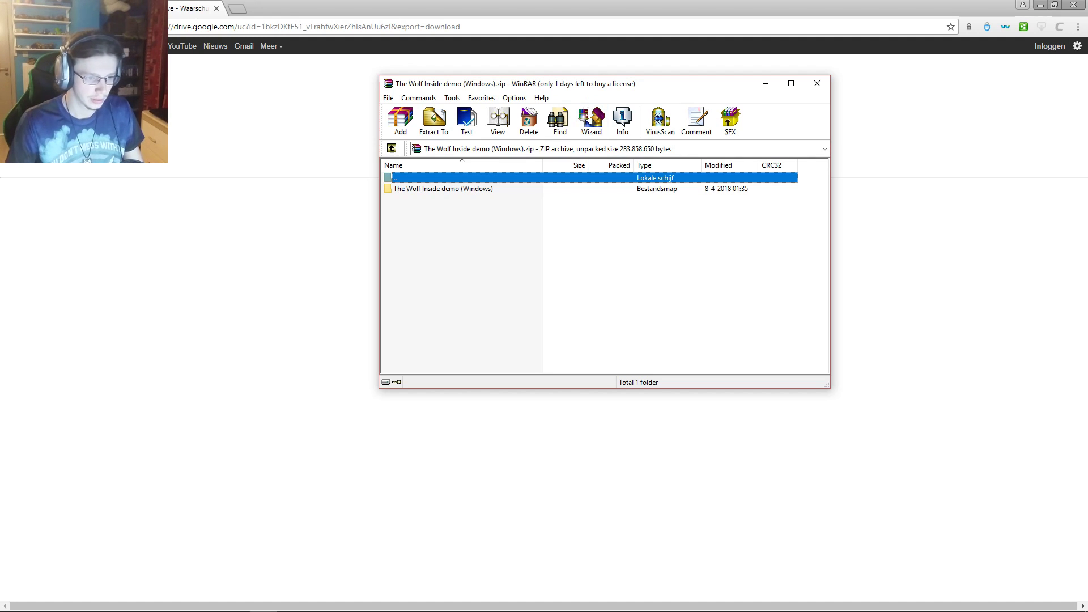
{"action": "left_click", "coordinate": [442, 188]}
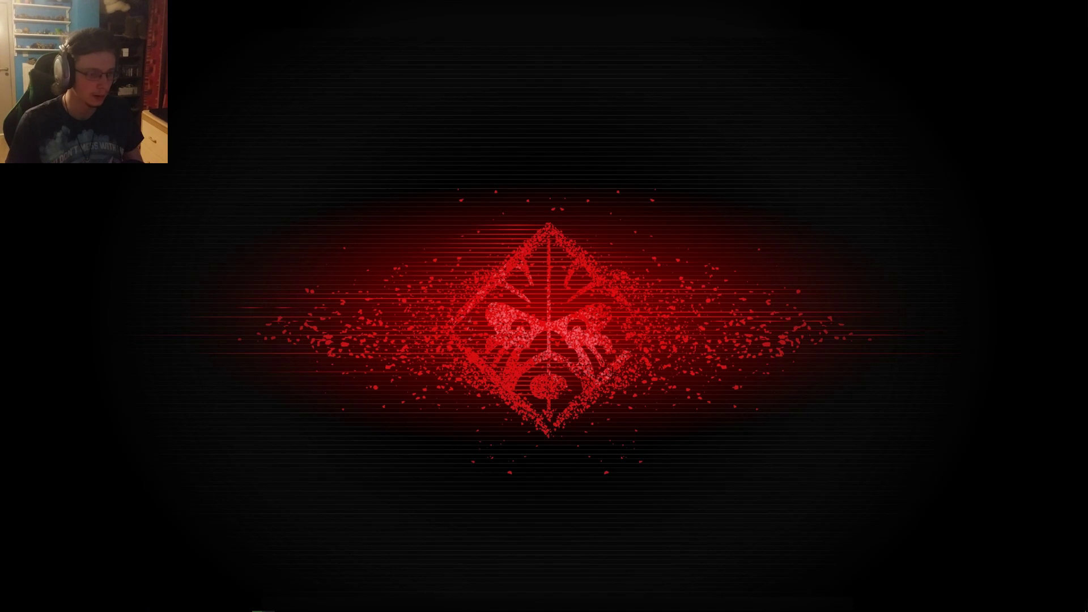
{"action": "key", "text": "Return"}
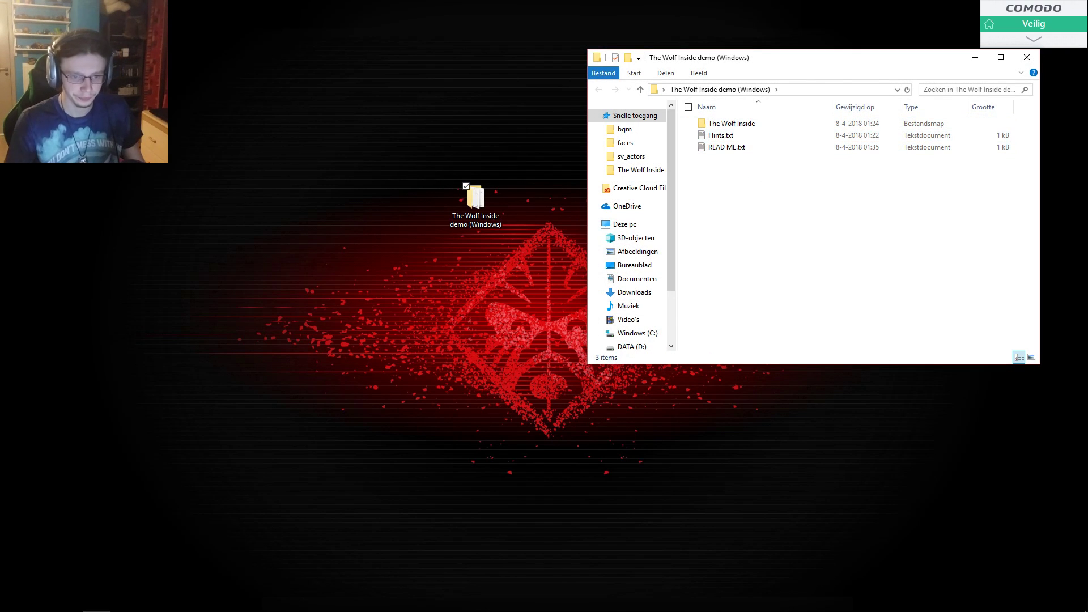
Open READ ME.txt, highlight all the keyboard and mouse controls to read them, and close the file.
{"action": "double_click", "coordinate": [726, 147]}
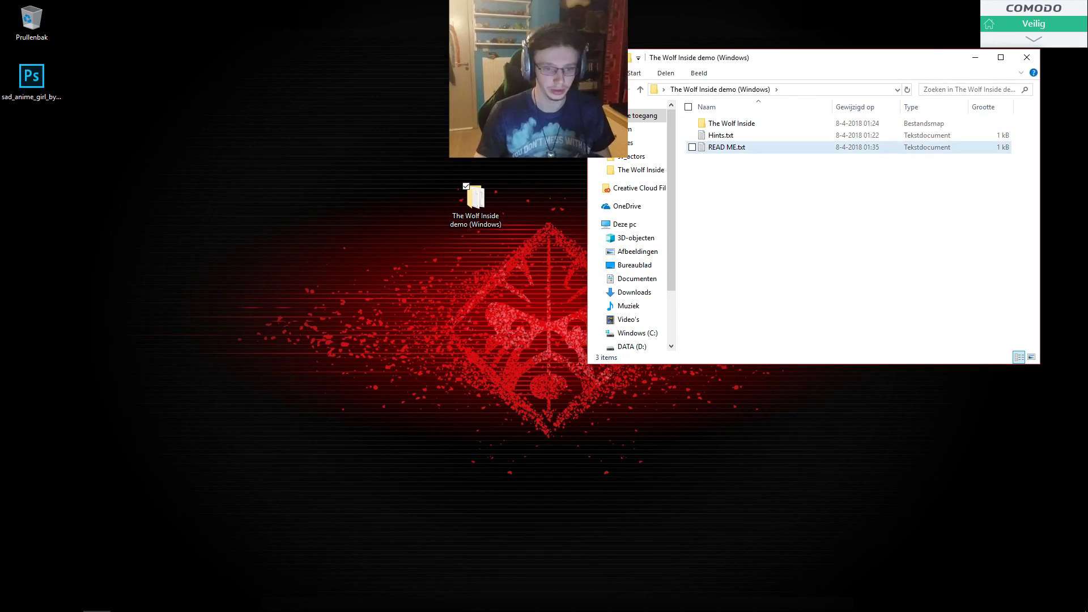
{"action": "key", "text": "shift+Up"}
{"action": "key", "text": "shift+Up"}
{"action": "key", "text": "shift+Up"}
{"action": "key", "text": "shift+Up"}
{"action": "key", "text": "shift+Up"}
{"action": "key", "text": "shift+Up"}
{"action": "key", "text": "shift+Up"}
{"action": "key", "text": "shift+Up"}
{"action": "key", "text": "shift+Up"}
{"action": "key", "text": "shift+Up"}
{"action": "key", "text": "shift+Up"}
{"action": "key", "text": "shift+Up"}
{"action": "key", "text": "shift+Up"}
{"action": "key", "text": "shift+Up"}
{"action": "key", "text": "shift+Up"}
{"action": "key", "text": "shift+Up"}
{"action": "key", "text": "shift+Up"}
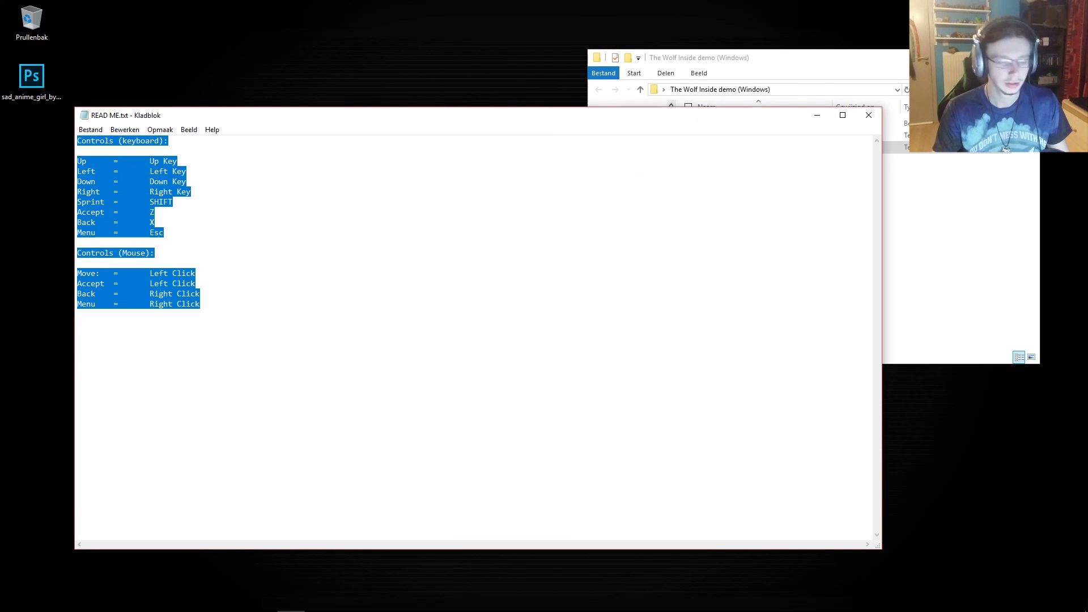
{"action": "left_click", "coordinate": [78, 314]}
{"action": "key", "text": "shift+Up"}
{"action": "key", "text": "shift+Up"}
{"action": "key", "text": "shift+Up"}
{"action": "key", "text": "shift+Up"}
{"action": "key", "text": "shift+Up"}
{"action": "key", "text": "shift+Up"}
{"action": "key", "text": "shift+Up"}
{"action": "key", "text": "shift+Up"}
{"action": "key", "text": "shift+Up"}
{"action": "key", "text": "shift+Up"}
{"action": "key", "text": "shift+Up"}
{"action": "key", "text": "shift+Up"}
{"action": "key", "text": "shift+Up"}
{"action": "key", "text": "shift+Up"}
{"action": "key", "text": "shift+Up"}
{"action": "key", "text": "shift+Up"}
{"action": "key", "text": "shift+Up"}
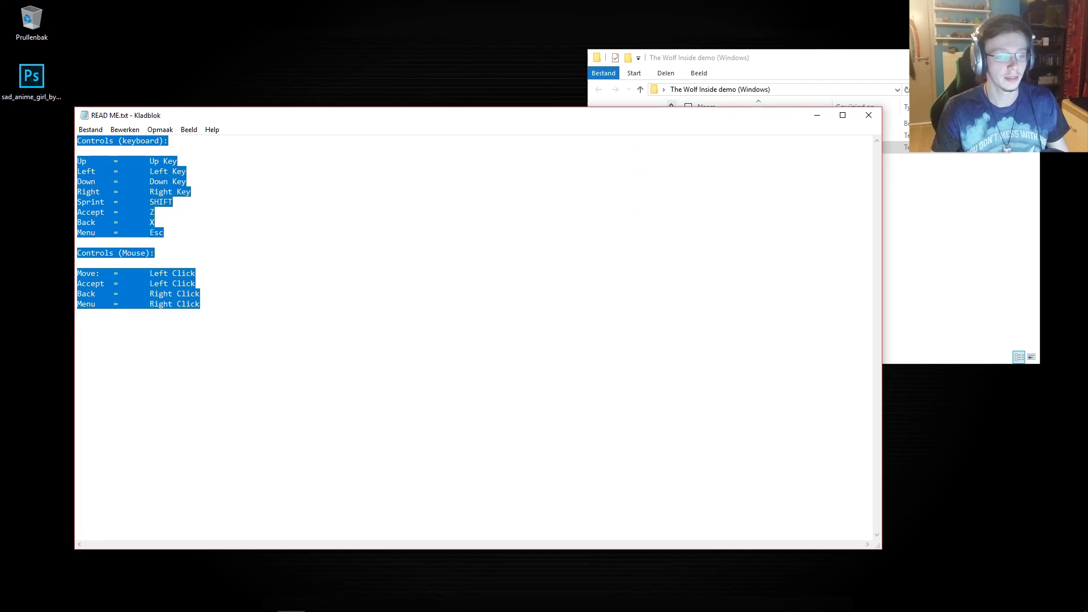
{"action": "left_click", "coordinate": [868, 115]}
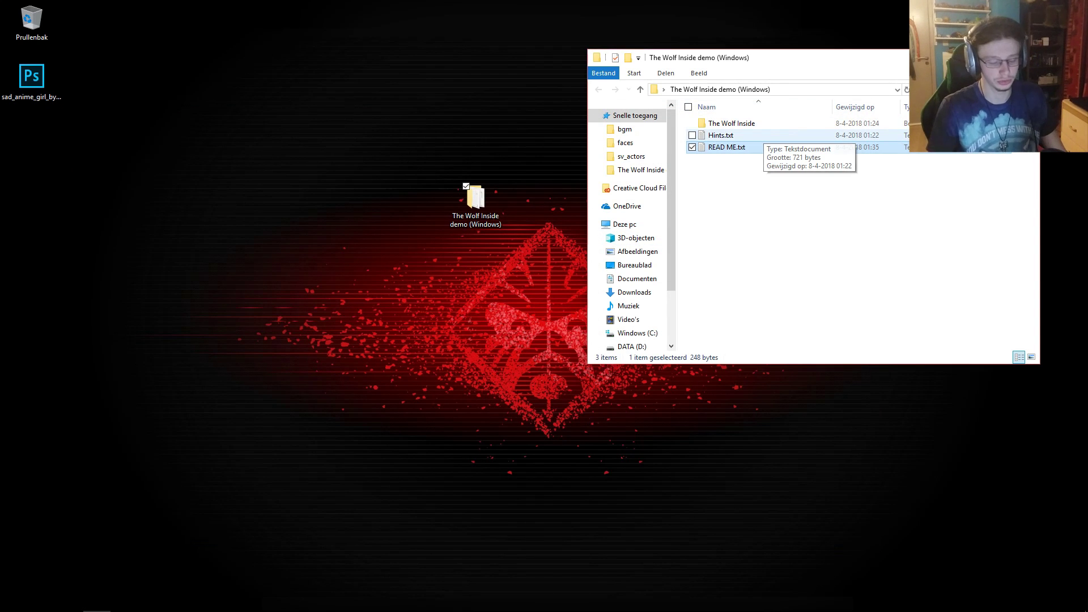
Open Hints.txt, highlight the whole hints table to review it, and minimize the file.
{"action": "double_click", "coordinate": [759, 136]}
{"action": "key", "text": "ctrl+a"}
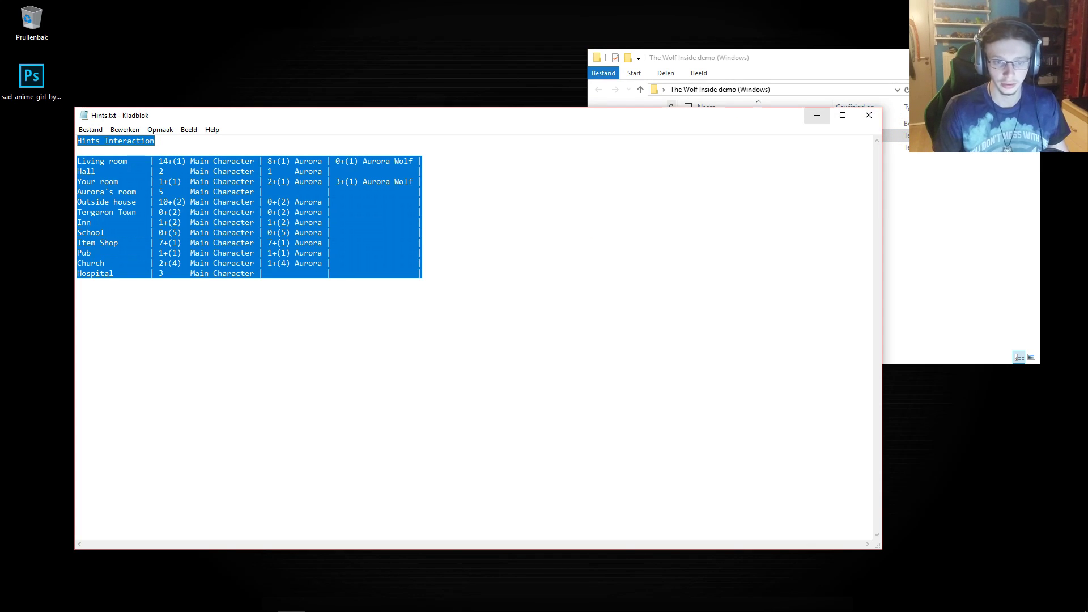
{"action": "left_click", "coordinate": [816, 115]}
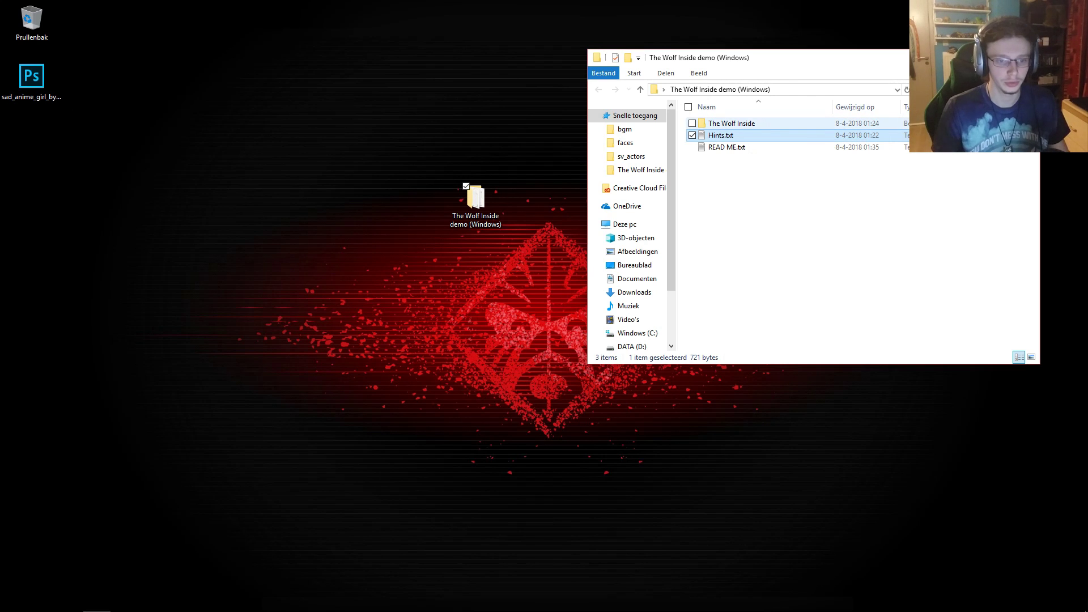
Open The Wolf Inside folder and launch Game.exe.
{"action": "double_click", "coordinate": [736, 123]}
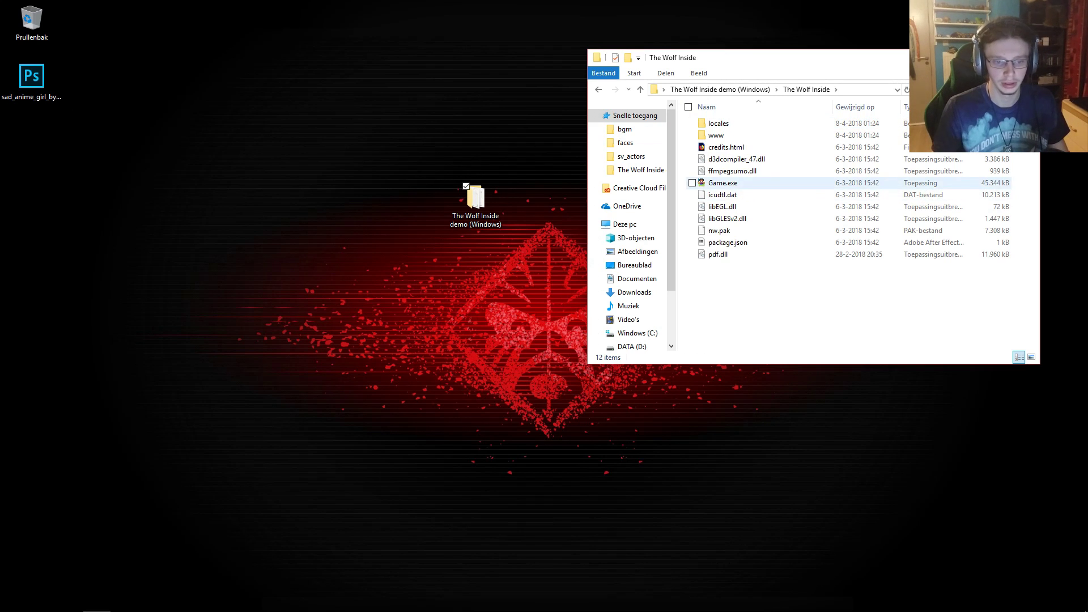
{"action": "left_click", "coordinate": [723, 182]}
{"action": "double_click", "coordinate": [722, 183]}
{"action": "left_click_drag", "start_coordinate": [570, 127], "coordinate": [537, 79]}
{"action": "left_click", "coordinate": [793, 123]}
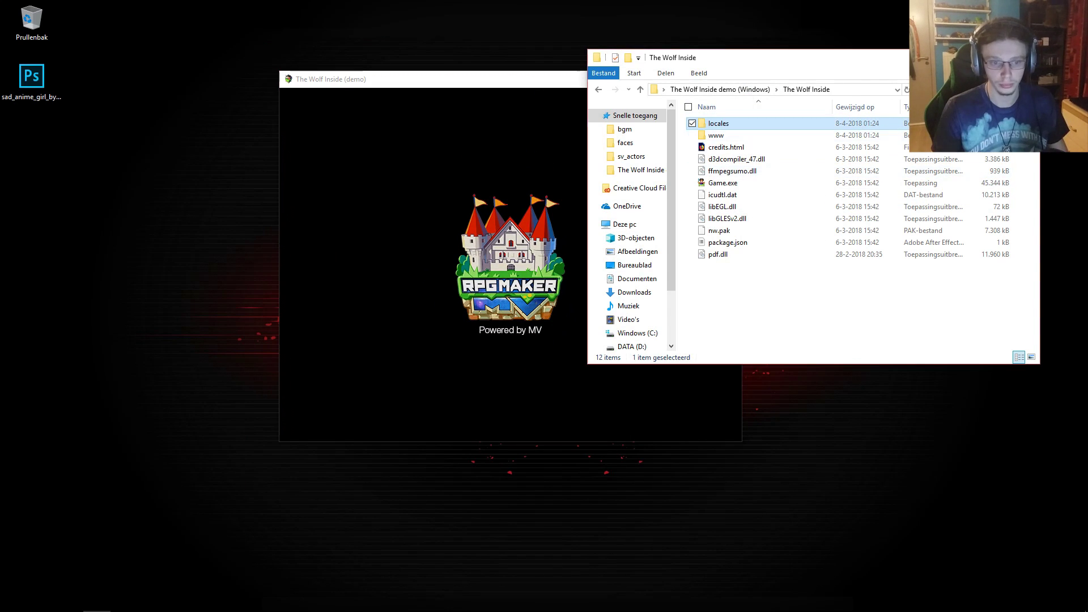
Look through the game's www folder and return to the folder The Wolf Inside demo (Windows).
{"action": "double_click", "coordinate": [716, 135]}
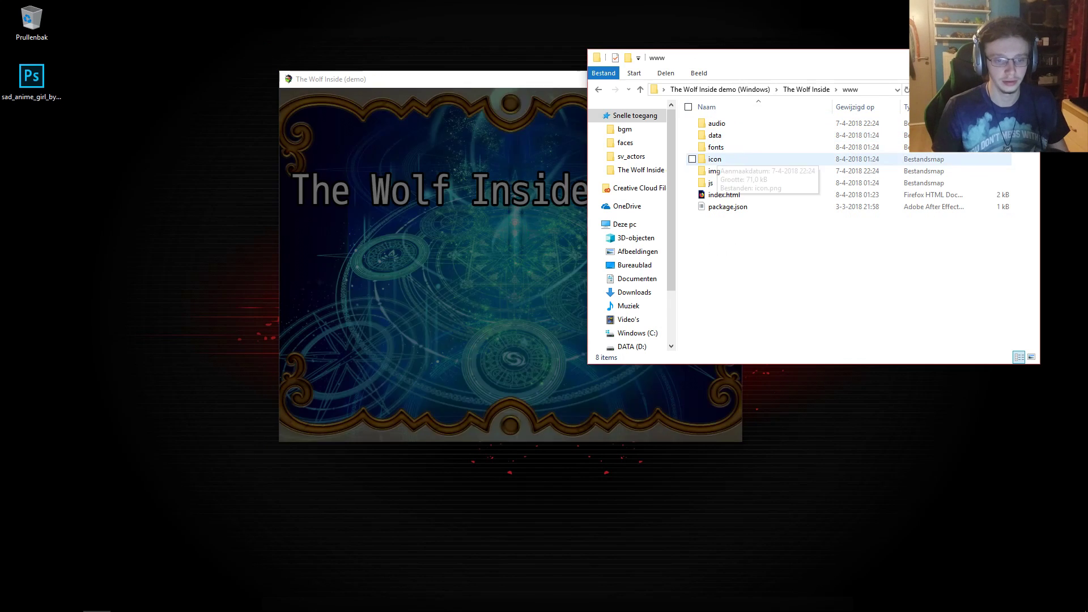
{"action": "left_click", "coordinate": [716, 123]}
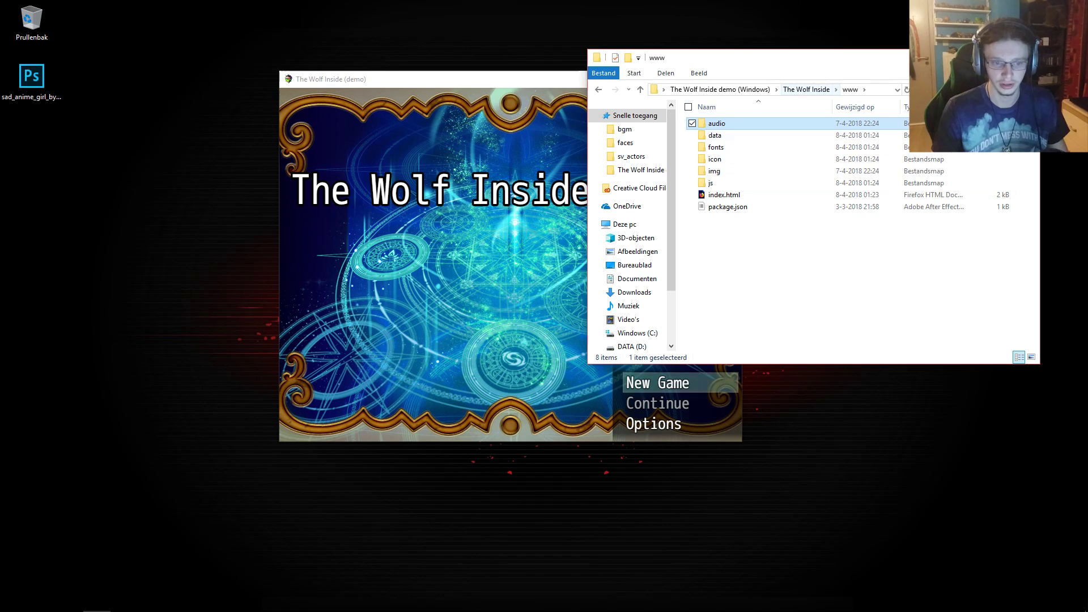
{"action": "left_click", "coordinate": [720, 89]}
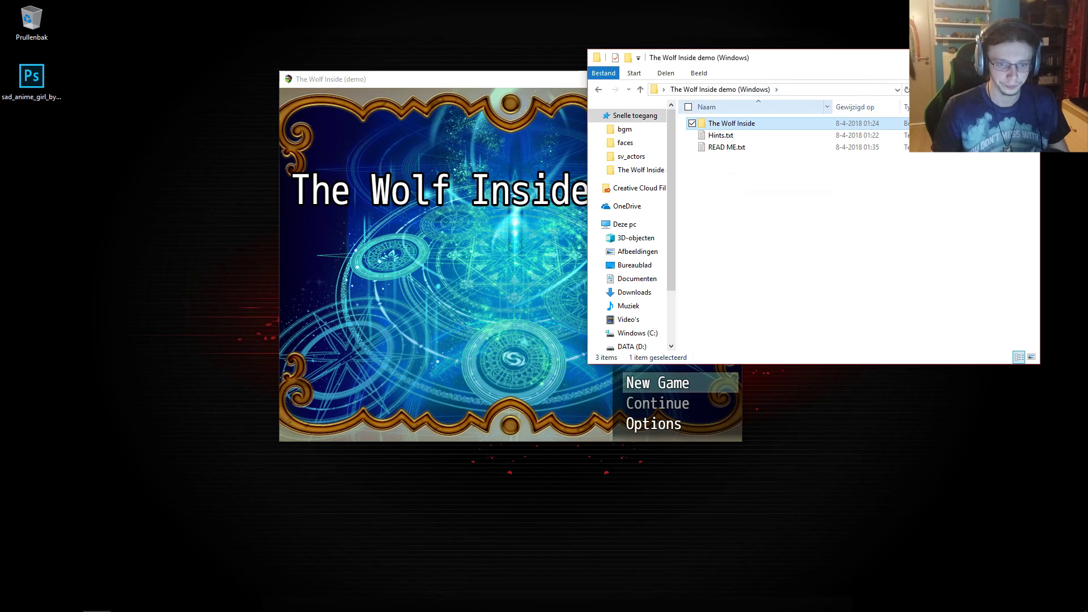
Open The Wolf Inside folder, switch to the running game, start a new game and advance the developer's introduction to the name entry.
{"action": "double_click", "coordinate": [717, 123]}
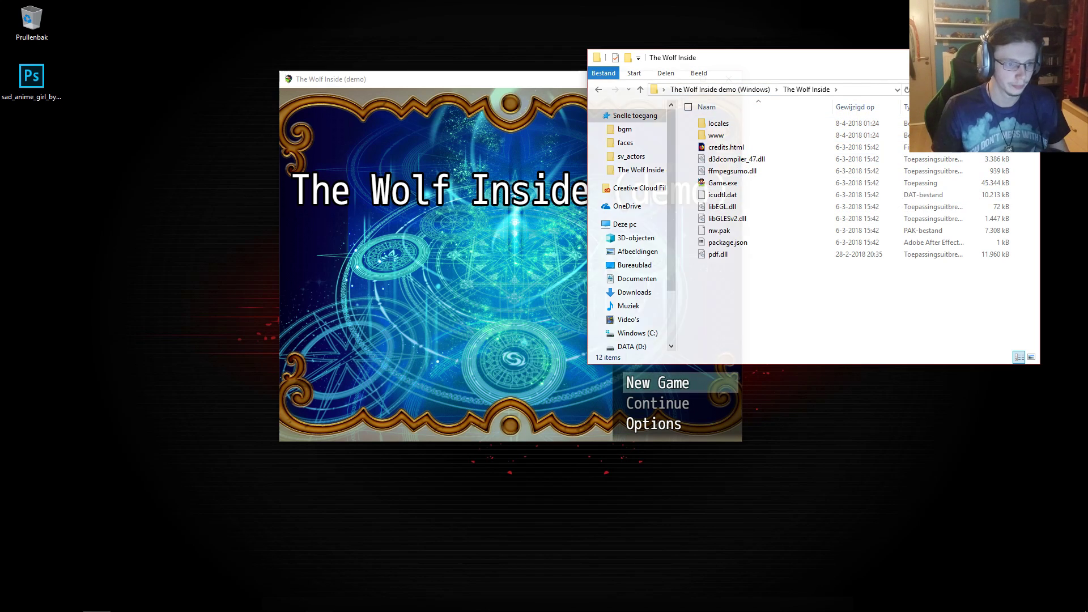
{"action": "key", "text": "alt+Tab"}
{"action": "key", "text": "Return"}
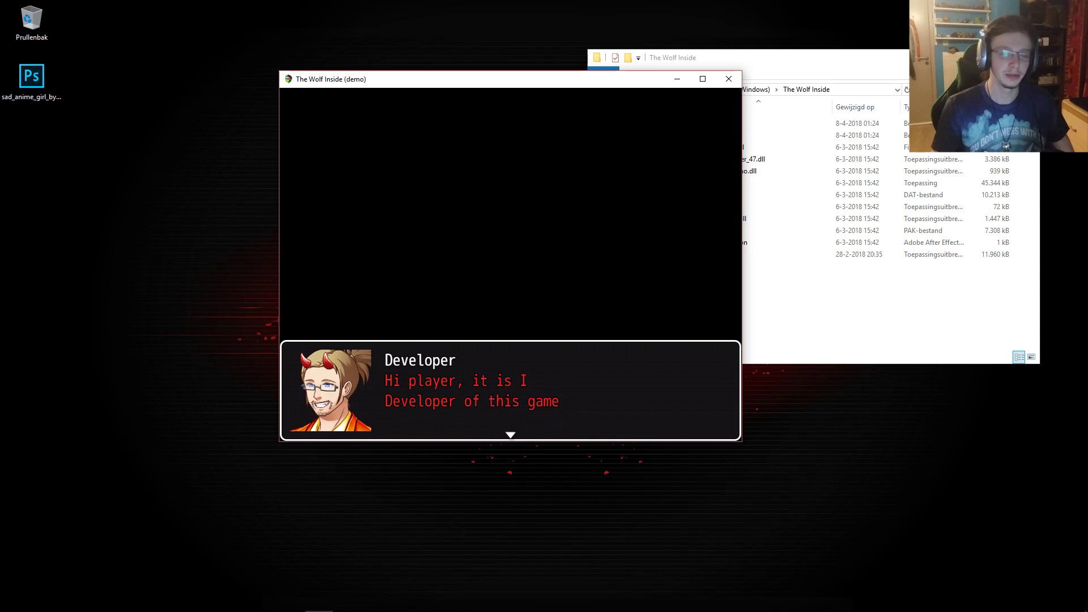
{"action": "key", "text": "Return"}
{"action": "key", "text": "Return"}
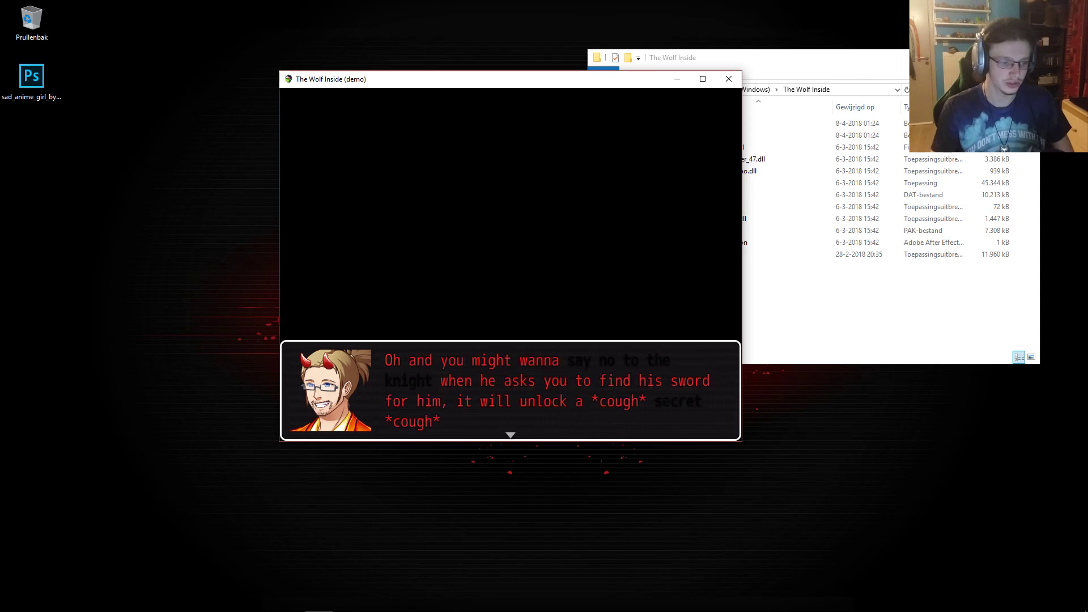
{"action": "key", "text": "Return"}
{"action": "key", "text": "Return"}
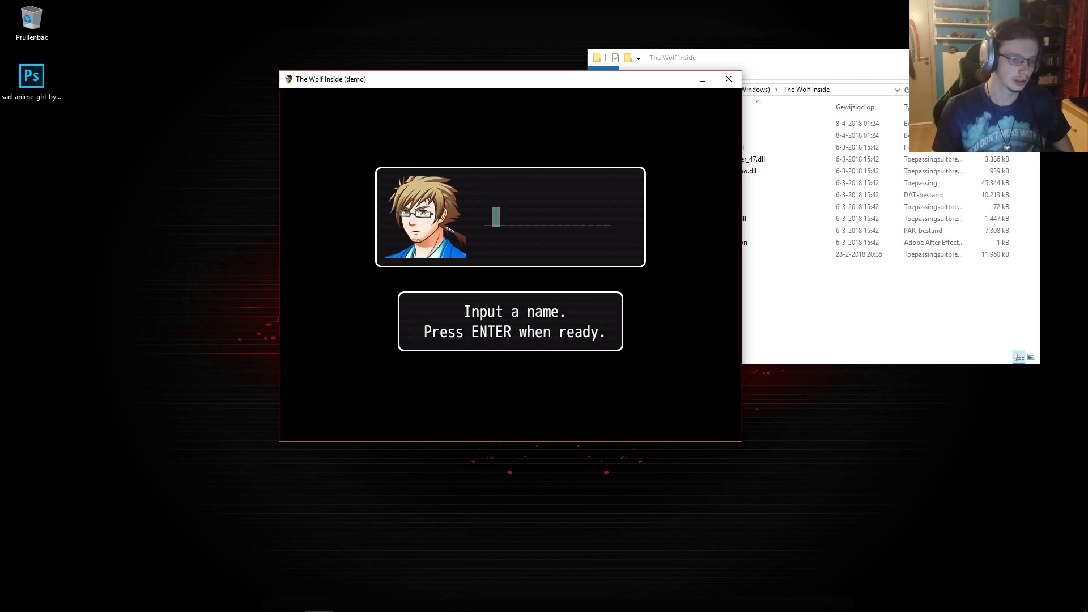
Enter and confirm a name for the main character, and close the game once the house scene has been reached.
{"action": "type", "text": "Ben"}
{"action": "key", "text": "BackSpace"}
{"action": "key", "text": "BackSpace"}
{"action": "key", "text": "BackSpace"}
{"action": "key", "text": "BackSpace"}
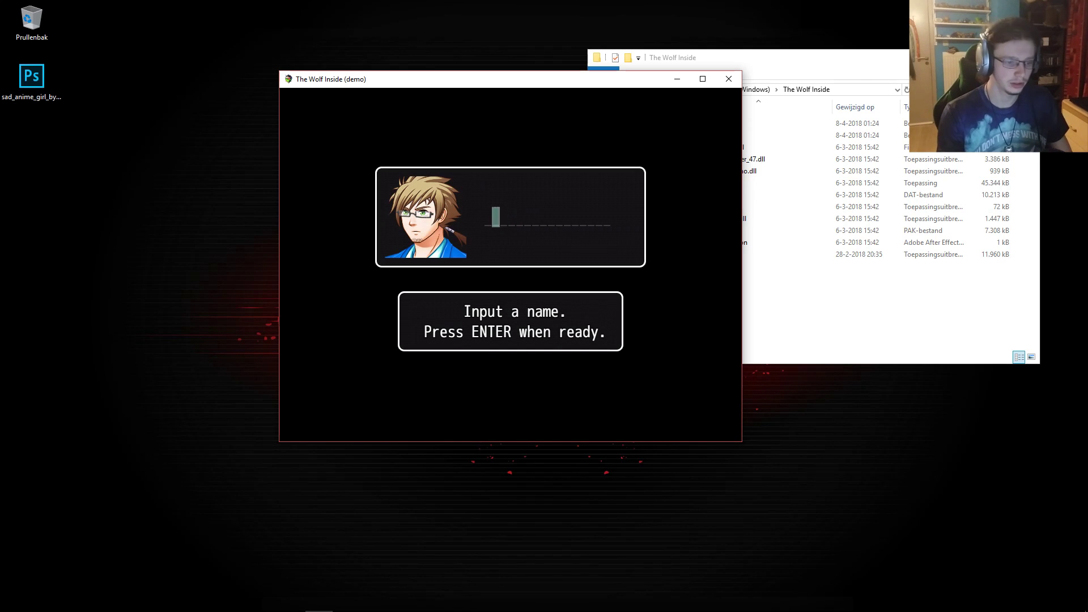
{"action": "type", "text": "Ben"}
{"action": "key", "text": "Return"}
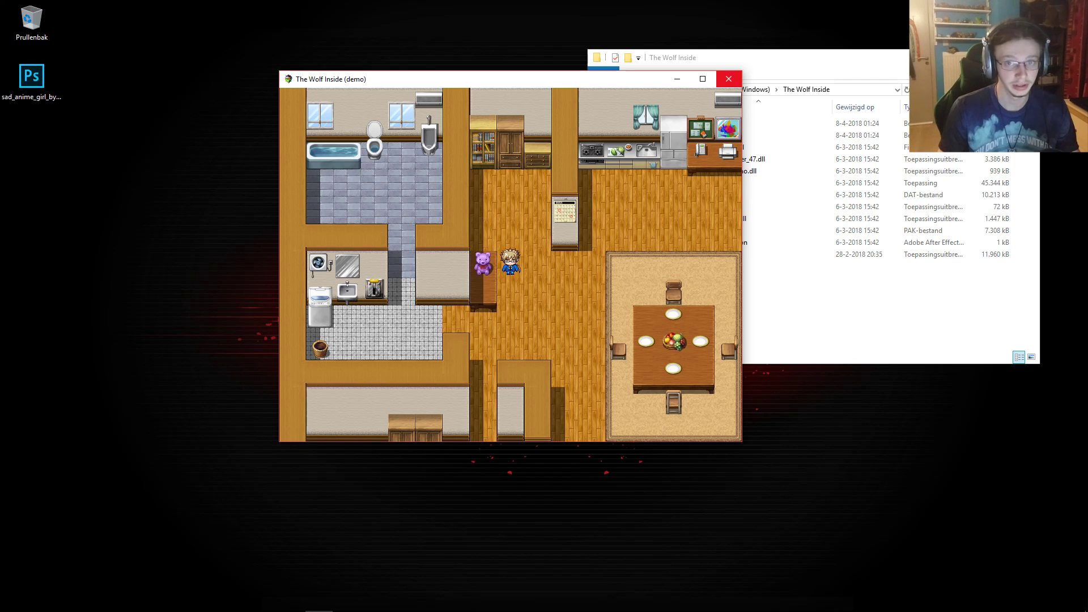
{"action": "left_click", "coordinate": [728, 79]}
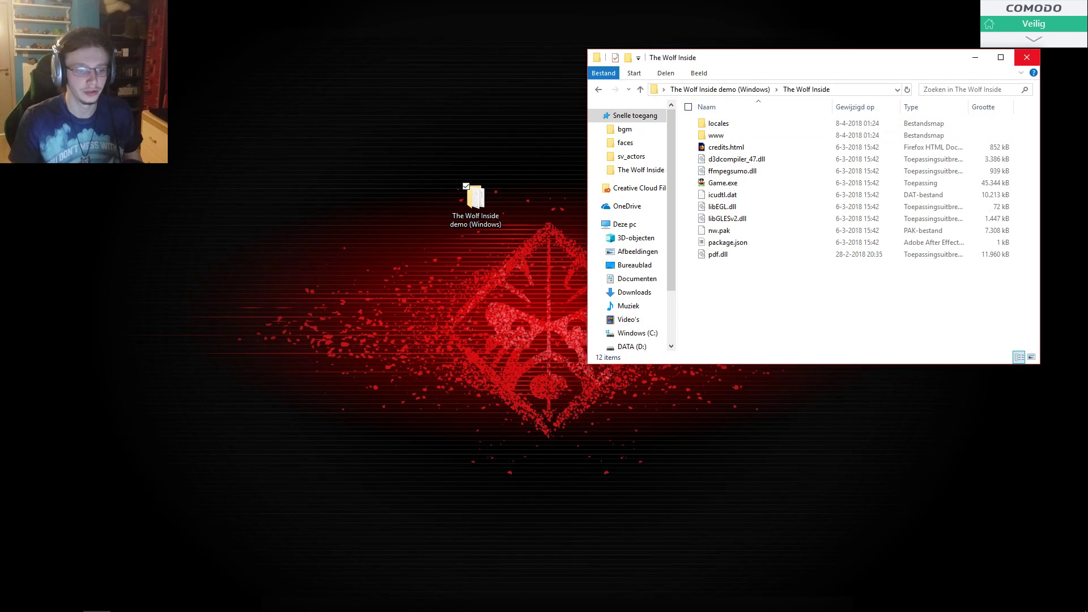
Close the folder window and Hints.txt, and delete The Wolf Inside demo (Windows) folder from the desktop.
{"action": "left_click", "coordinate": [1026, 57]}
{"action": "left_click_drag", "start_coordinate": [475, 198], "coordinate": [31, 28]}
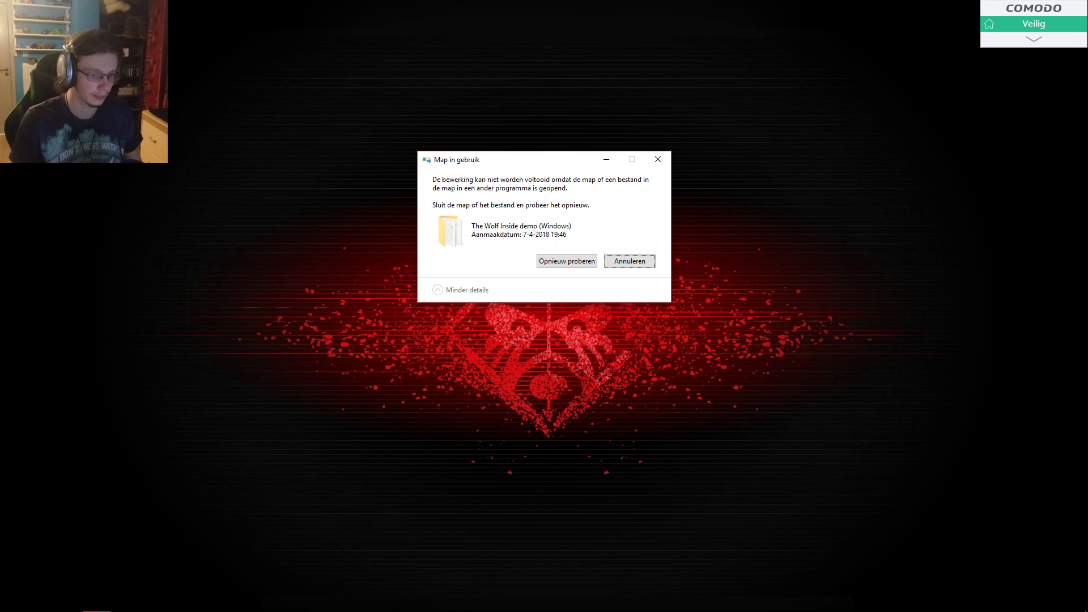
{"action": "mouse_move", "coordinate": [97, 609]}
{"action": "left_click", "coordinate": [291, 600]}
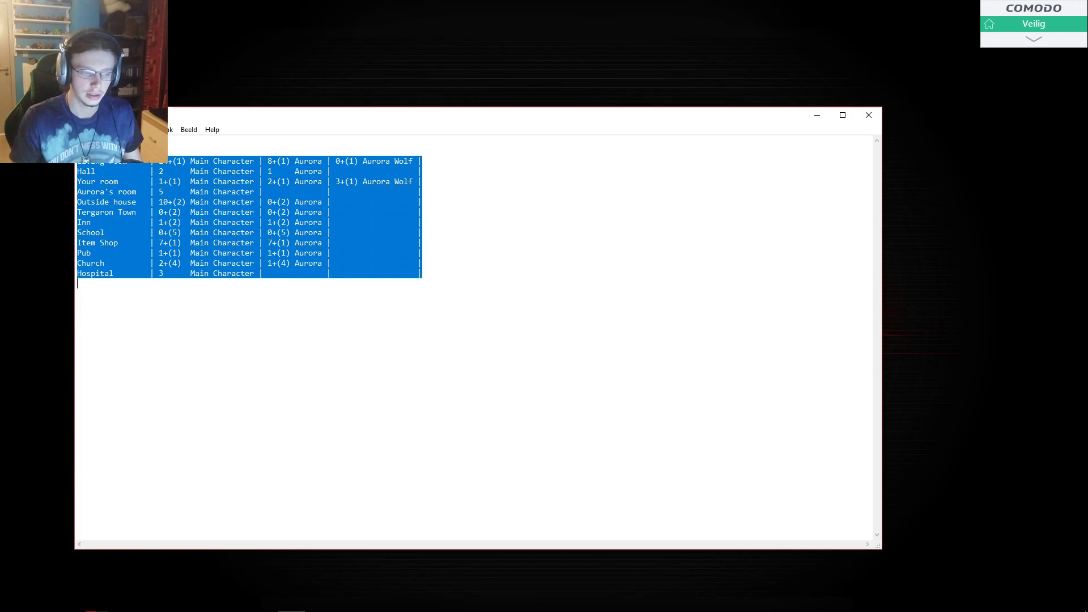
{"action": "left_click", "coordinate": [869, 115]}
{"action": "key", "text": "Return"}
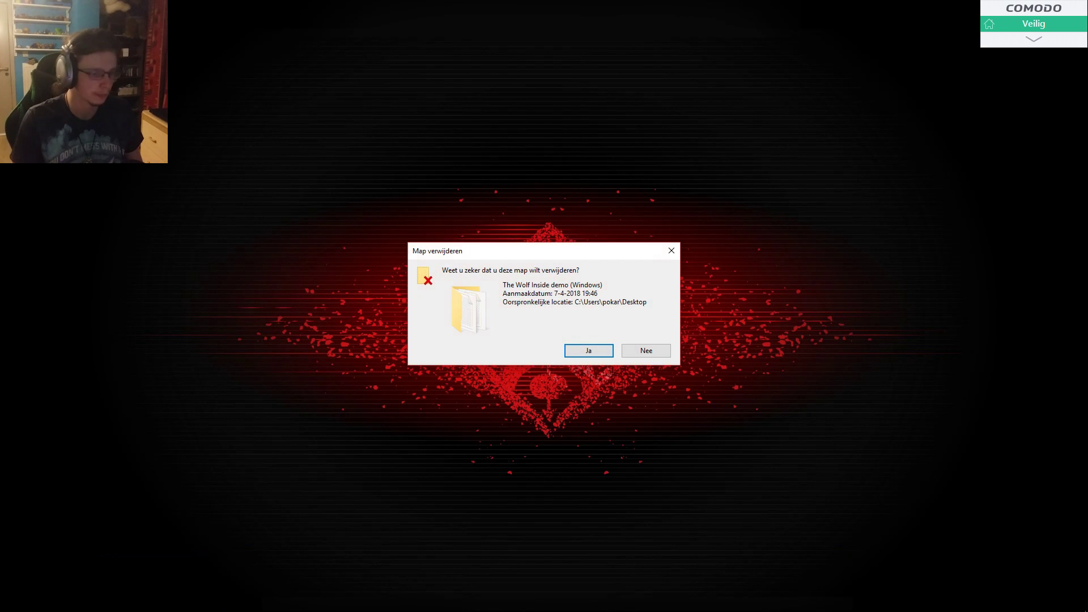
{"action": "key", "text": "Return"}
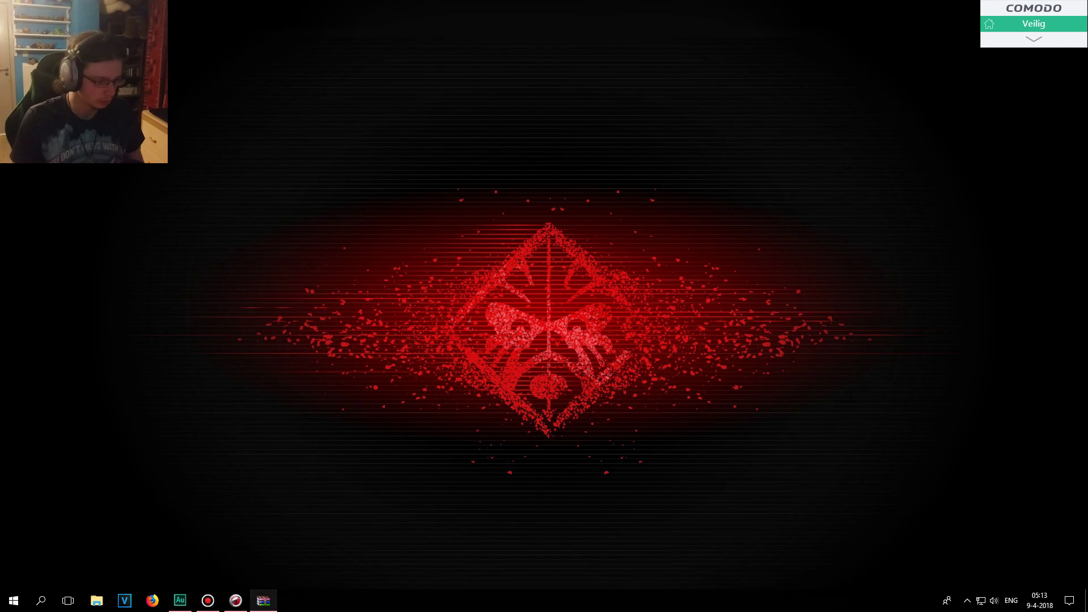
Return to the trailer's description, open the Game Windows link under MEGA and skip the AdF.ly advertisement.
{"action": "left_click", "coordinate": [817, 83]}
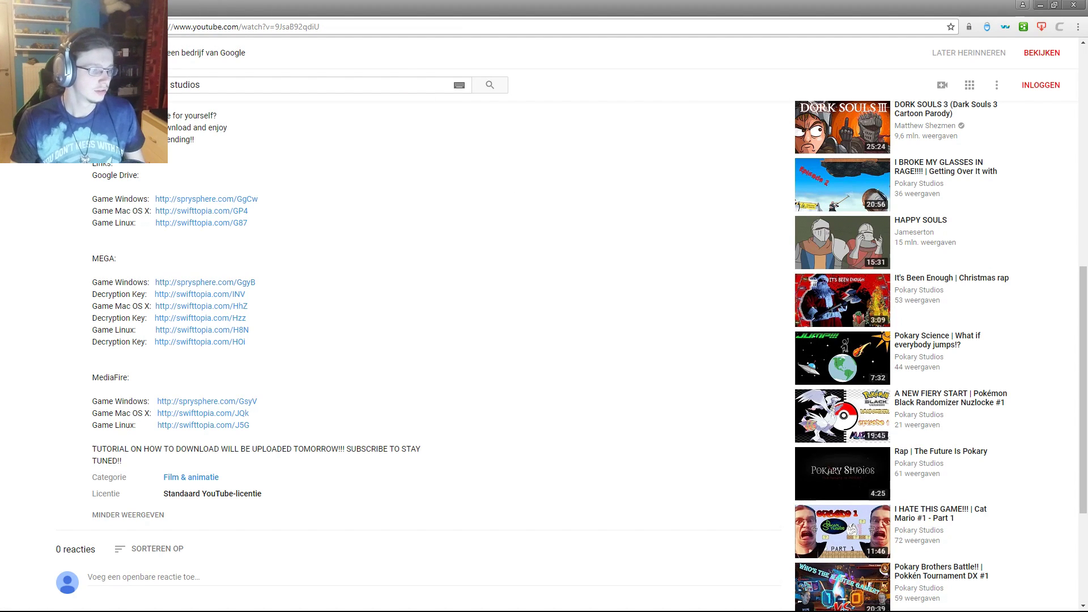
{"action": "triple_click", "coordinate": [105, 259]}
{"action": "left_click", "coordinate": [105, 258]}
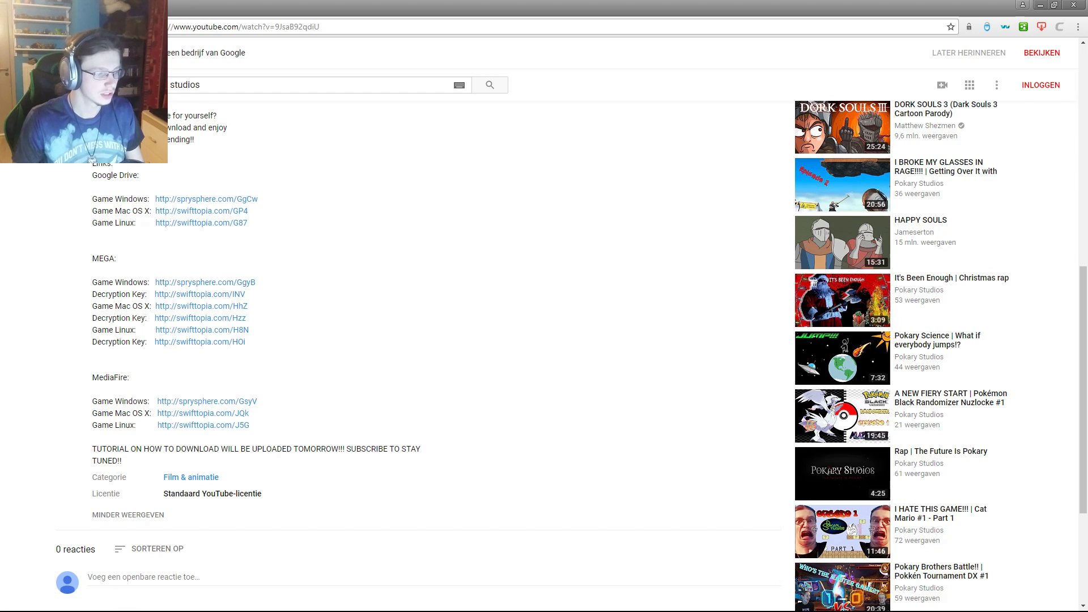
{"action": "triple_click", "coordinate": [245, 294]}
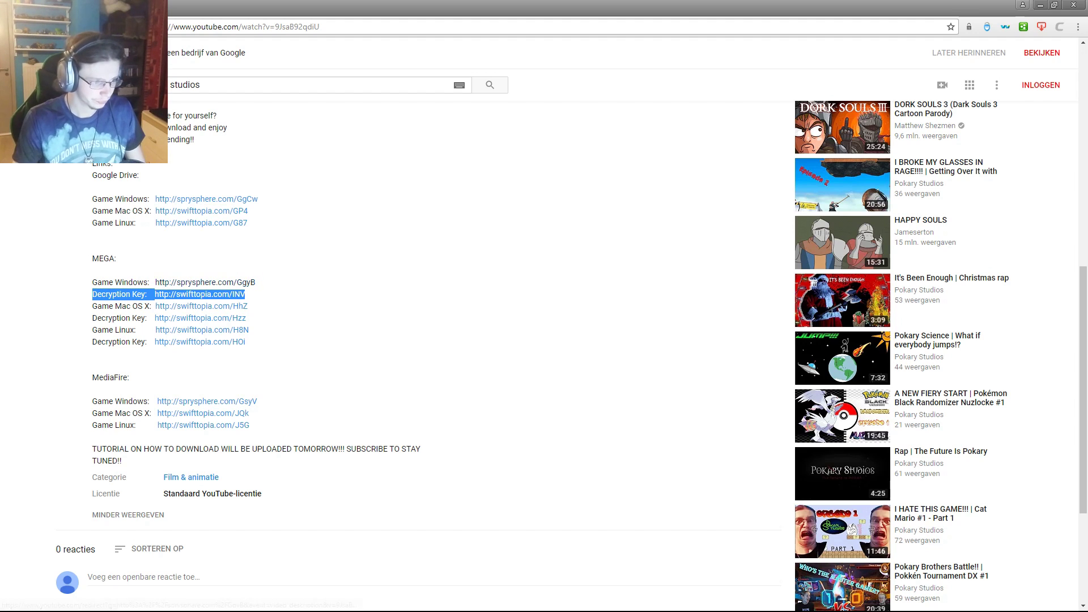
{"action": "left_click_drag", "start_coordinate": [92, 282], "coordinate": [176, 282]}
{"action": "left_click", "coordinate": [294, 295]}
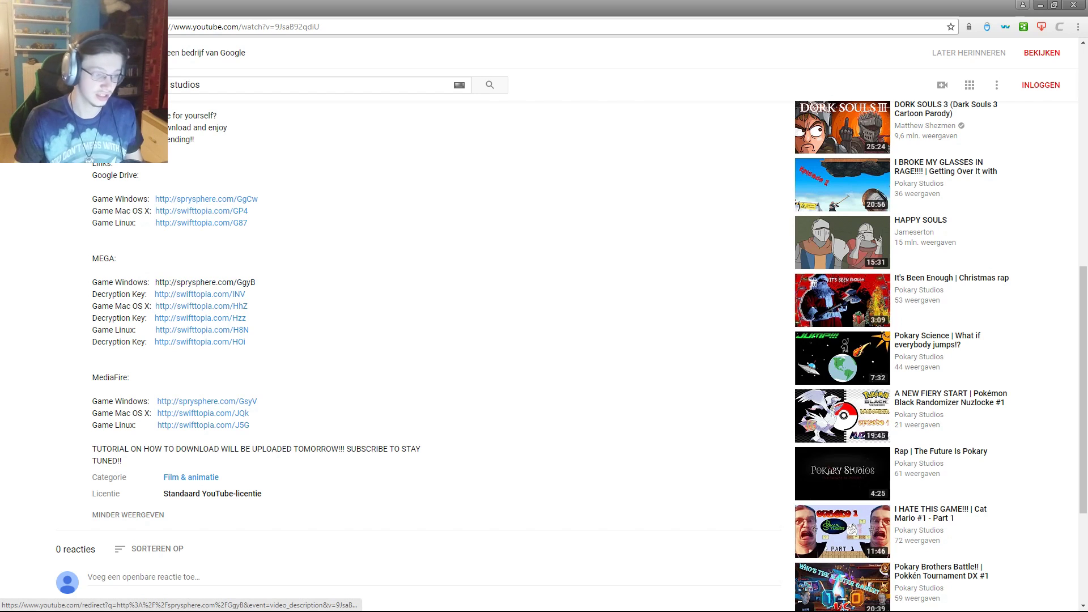
{"action": "left_click", "coordinate": [205, 282]}
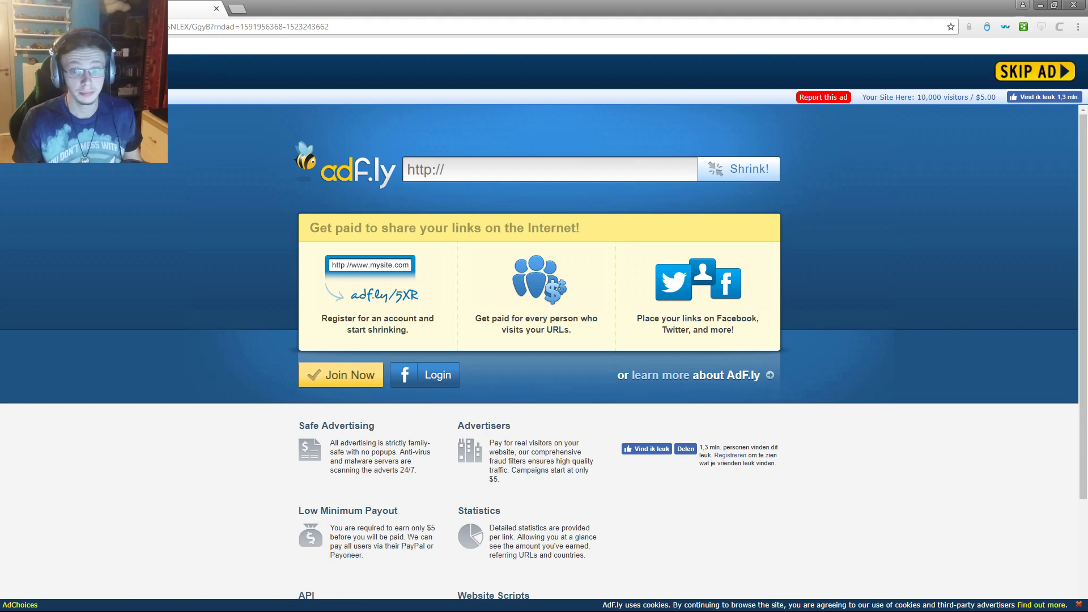
{"action": "left_click", "coordinate": [1034, 71]}
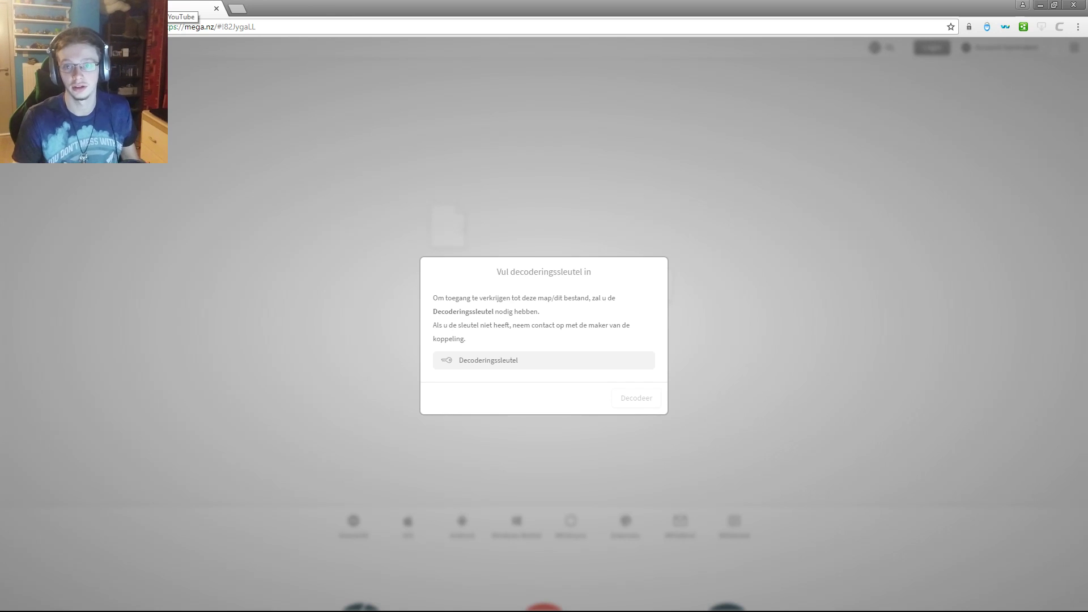
Go back to the trailer's description and highlight the MEGA decryption key and Mac OS X lines to compare which key belongs to which game.
{"action": "left_click", "coordinate": [161, 8]}
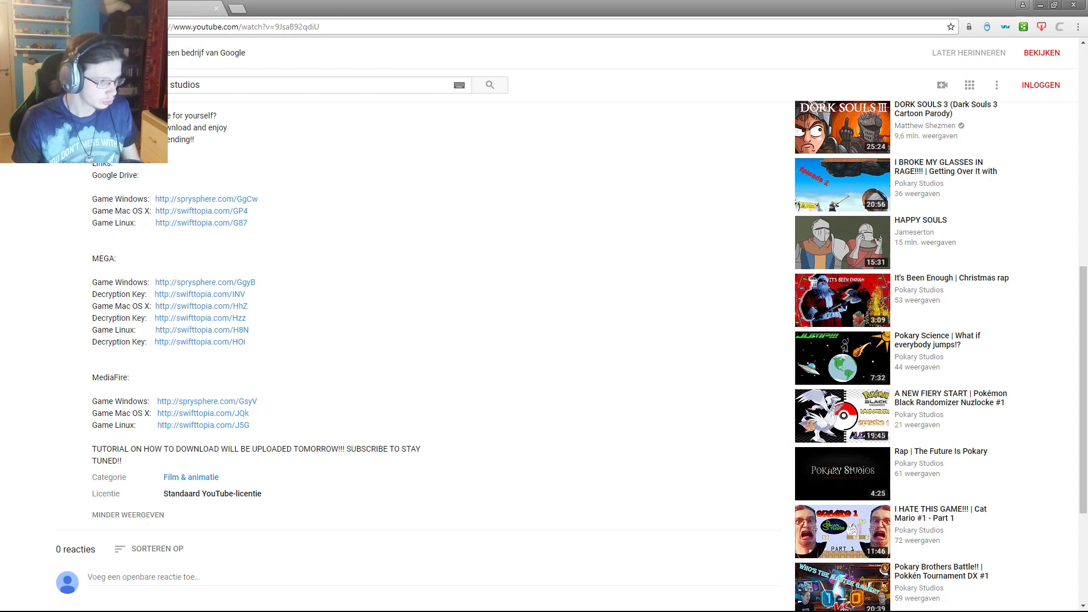
{"action": "left_click_drag", "start_coordinate": [92, 294], "coordinate": [247, 294]}
{"action": "left_click", "coordinate": [274, 292]}
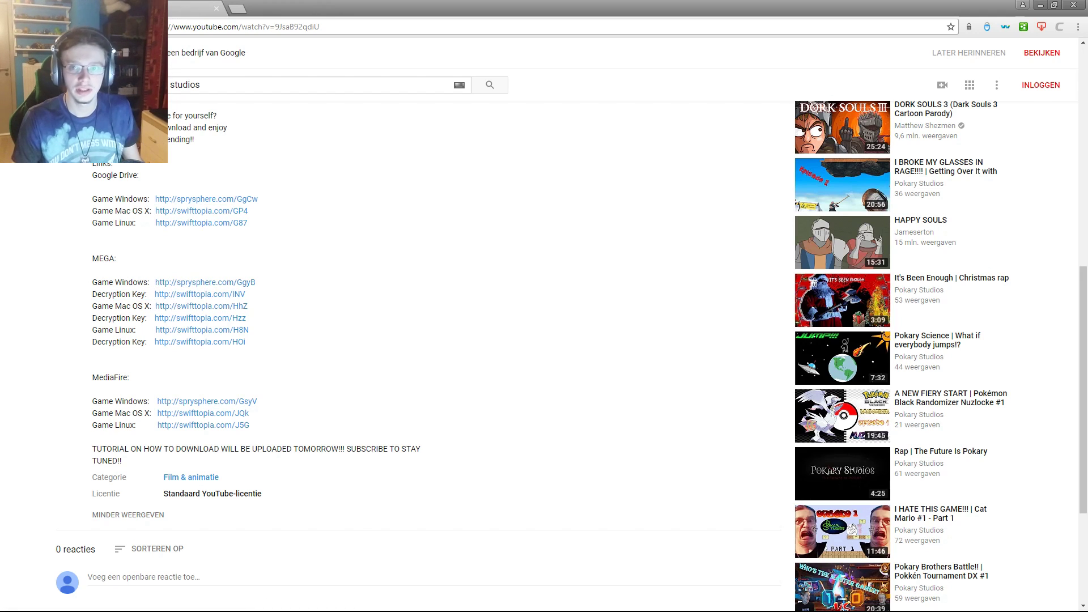
{"action": "left_click_drag", "start_coordinate": [92, 306], "coordinate": [247, 306]}
{"action": "left_click", "coordinate": [267, 292]}
{"action": "left_click_drag", "start_coordinate": [93, 306], "coordinate": [247, 306]}
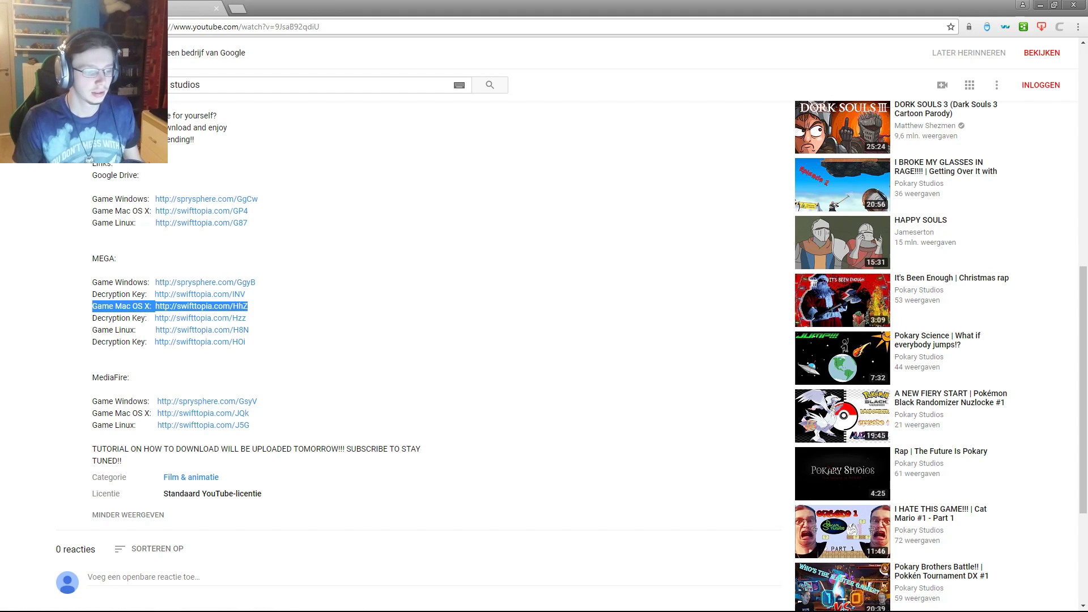
{"action": "left_click_drag", "start_coordinate": [117, 318], "coordinate": [246, 318]}
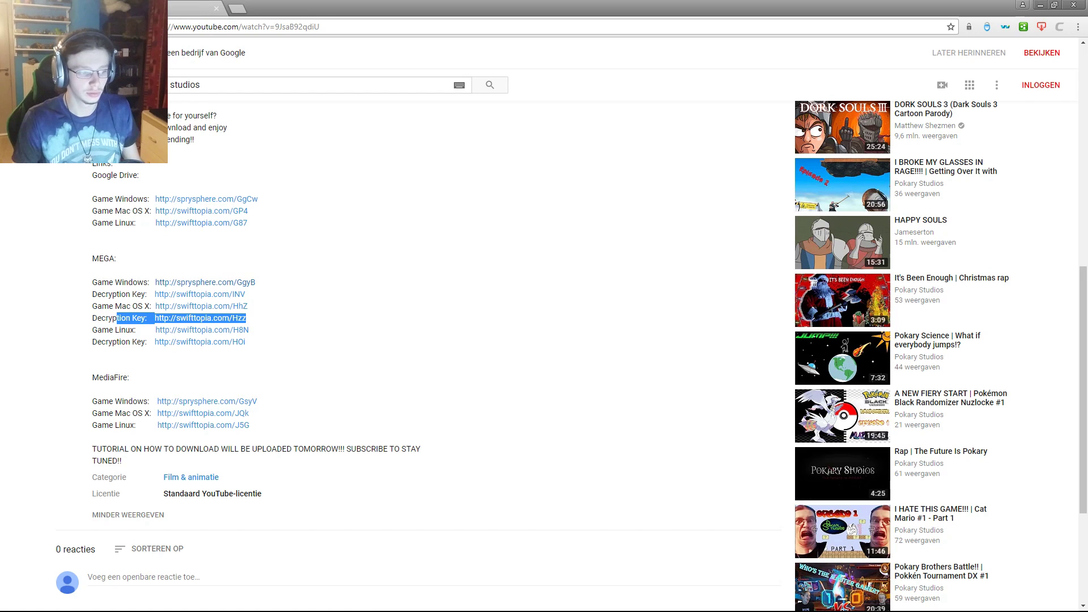
{"action": "left_click", "coordinate": [268, 287]}
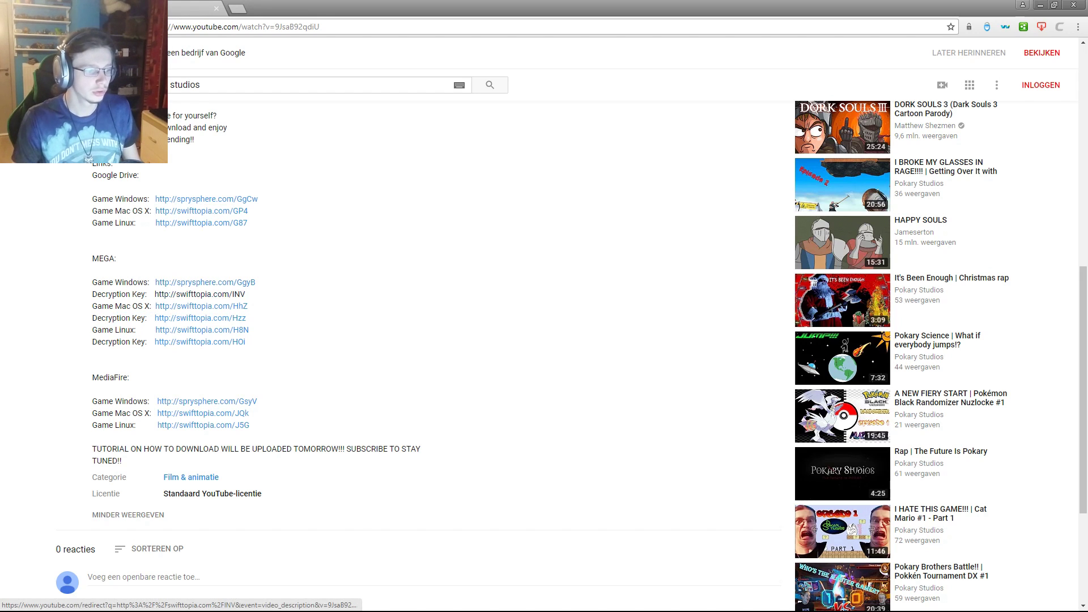
Open the Windows decryption key link under MEGA, skip the advertisement and download Decryption Key Windows.txt.
{"action": "left_click", "coordinate": [204, 294]}
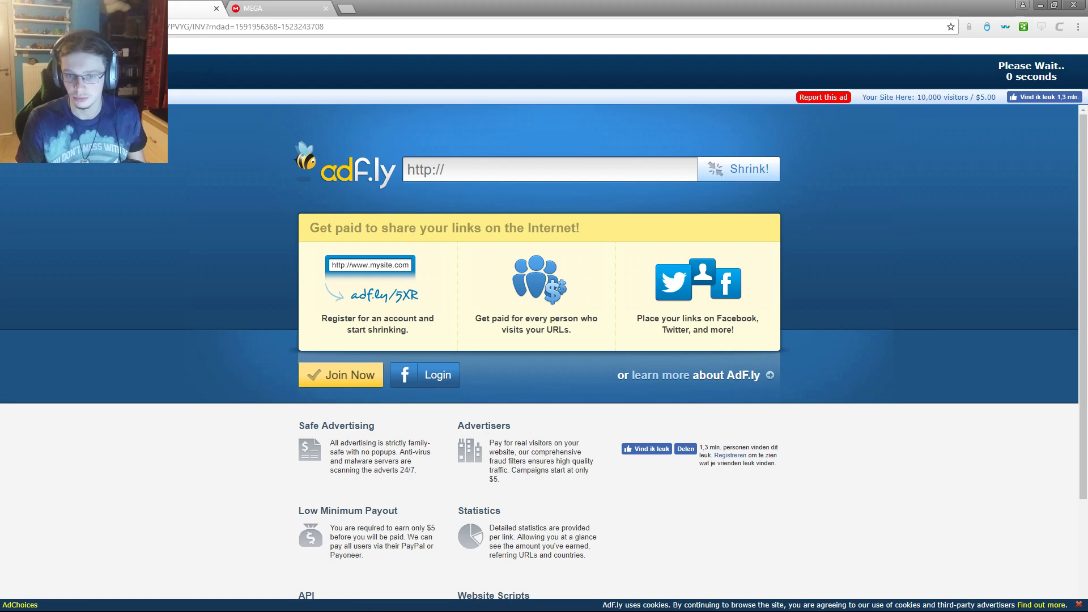
{"action": "left_click", "coordinate": [1031, 70]}
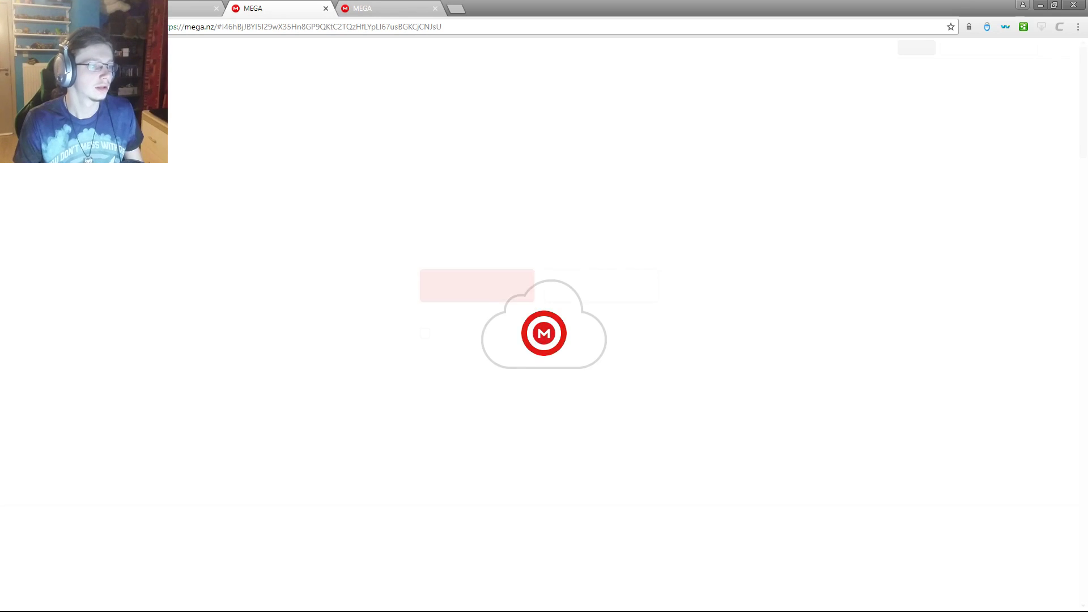
{"action": "key", "text": "ctrl+w"}
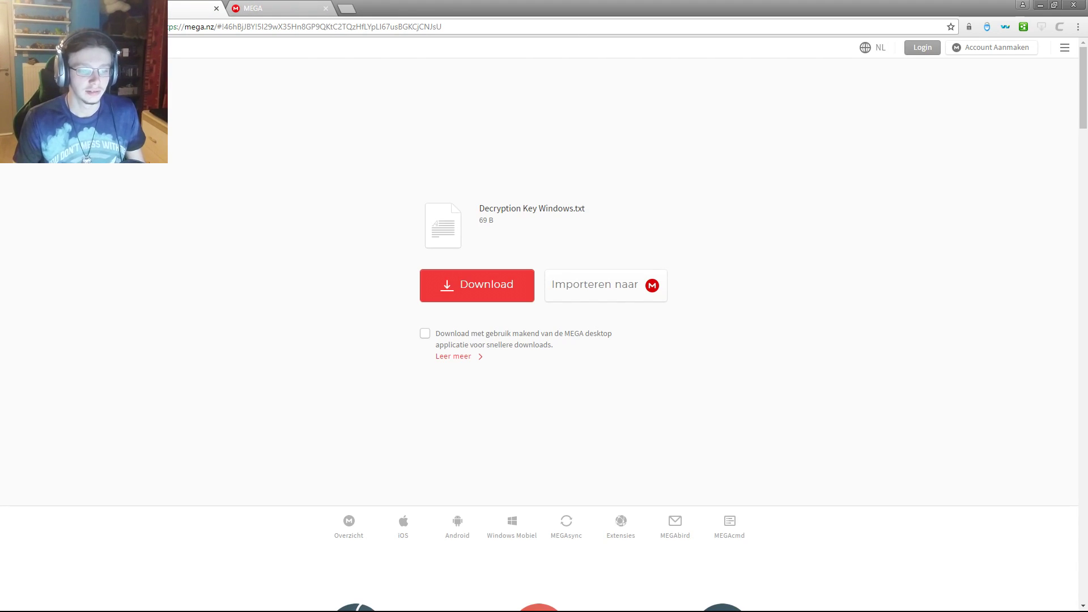
{"action": "left_click", "coordinate": [477, 285]}
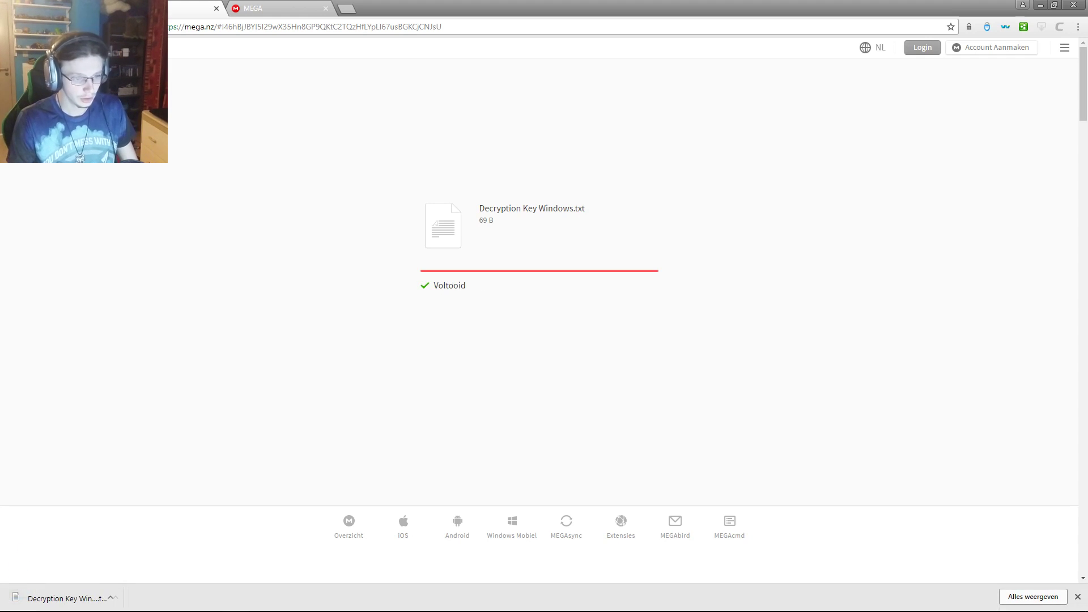
Open the downloaded Decryption Key Windows.txt and copy the decryption key from its second line.
{"action": "left_click", "coordinate": [63, 597]}
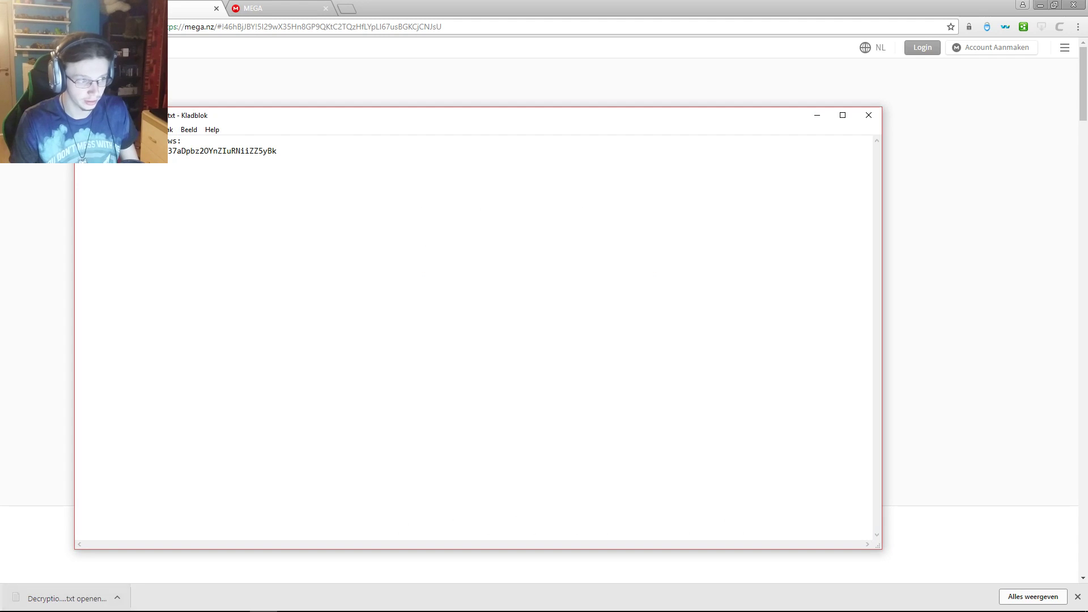
{"action": "key", "text": "shift+Home"}
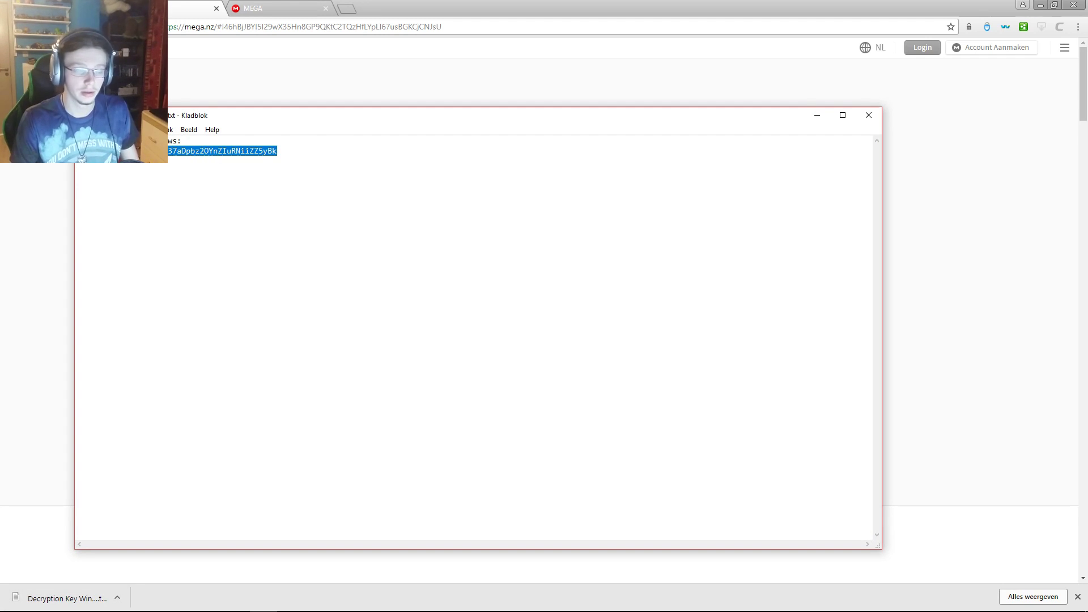
{"action": "key", "text": "shift+F10"}
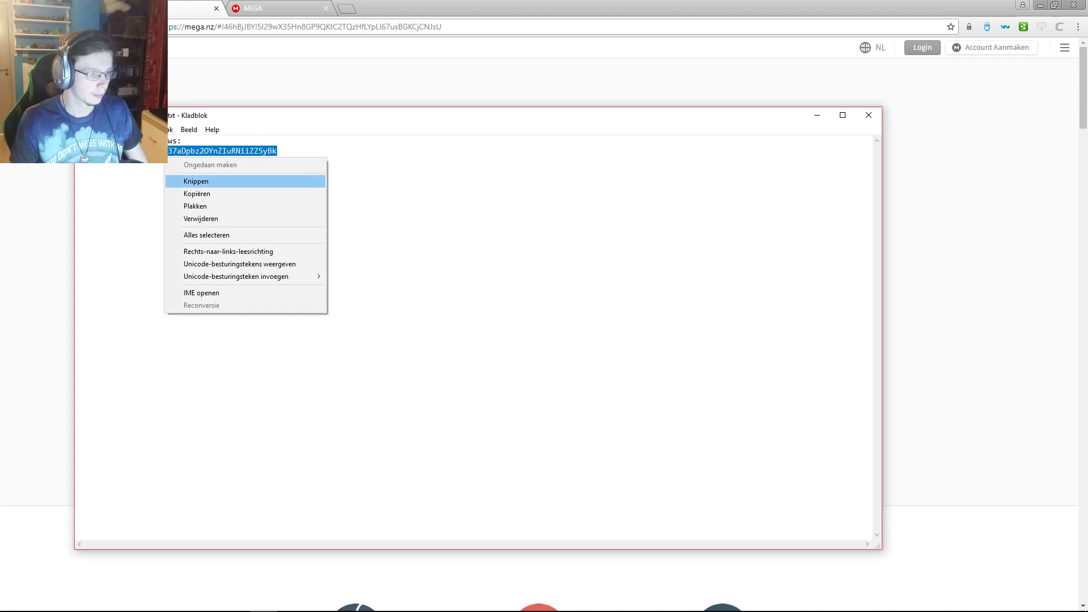
{"action": "key", "text": "Down"}
{"action": "key", "text": "Return"}
Switch to the MEGA page of the Windows game, paste the decryption key into its key field and decode the file.
{"action": "key", "text": "alt+Tab"}
{"action": "key", "text": "ctrl+Tab"}
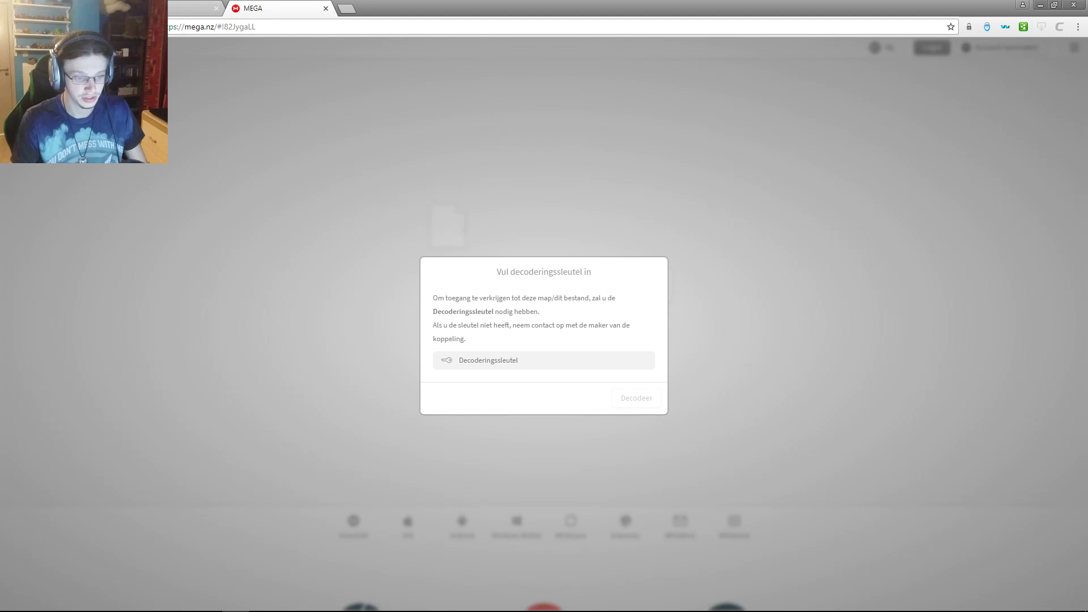
{"action": "key", "text": "shift+F10"}
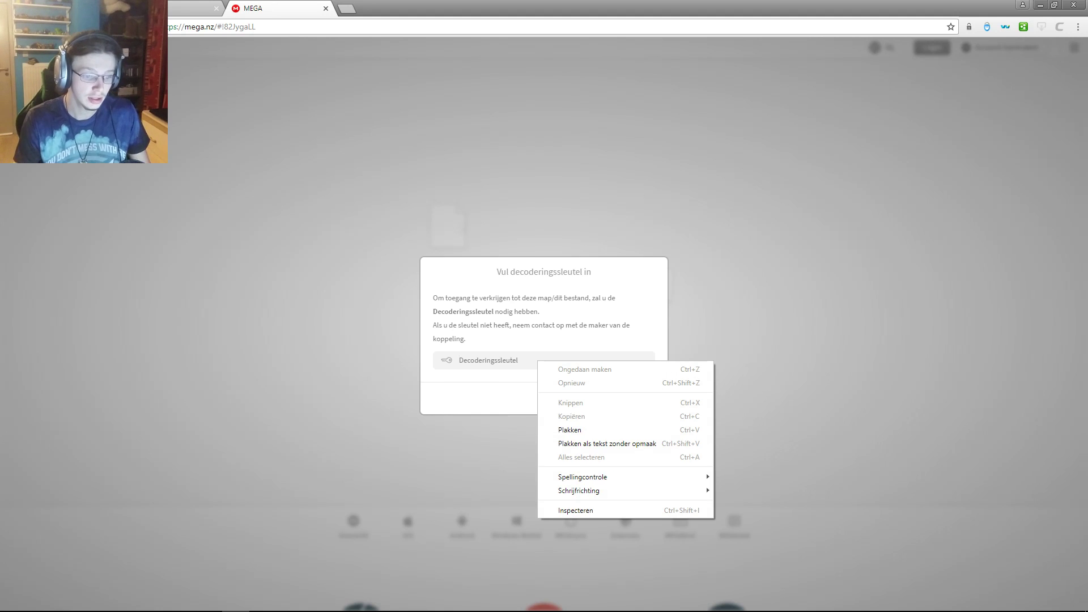
{"action": "key", "text": "Down"}
{"action": "key", "text": "Return"}
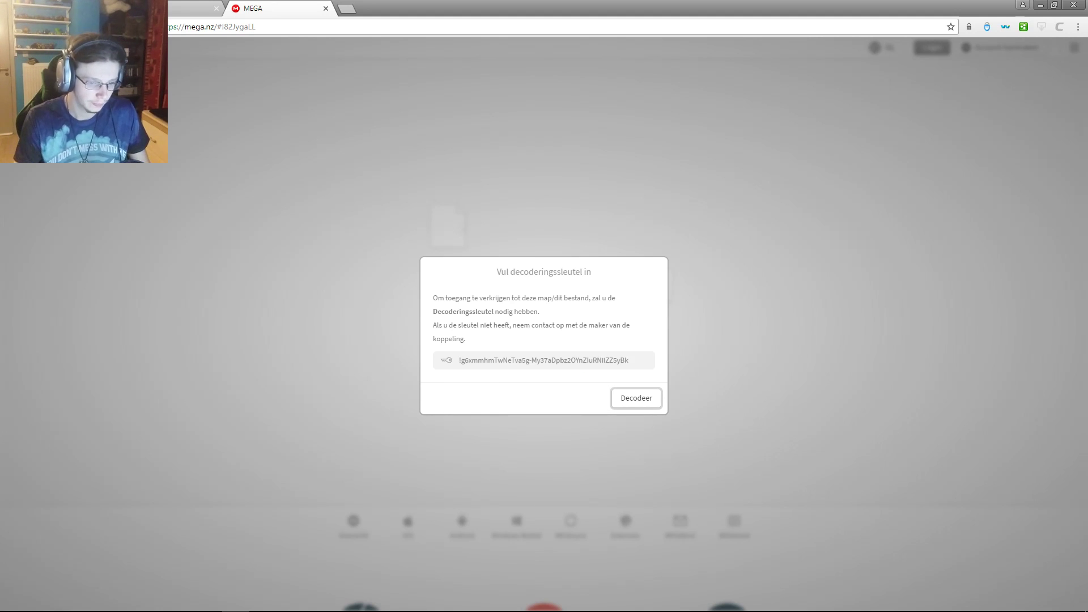
{"action": "key", "text": "Return"}
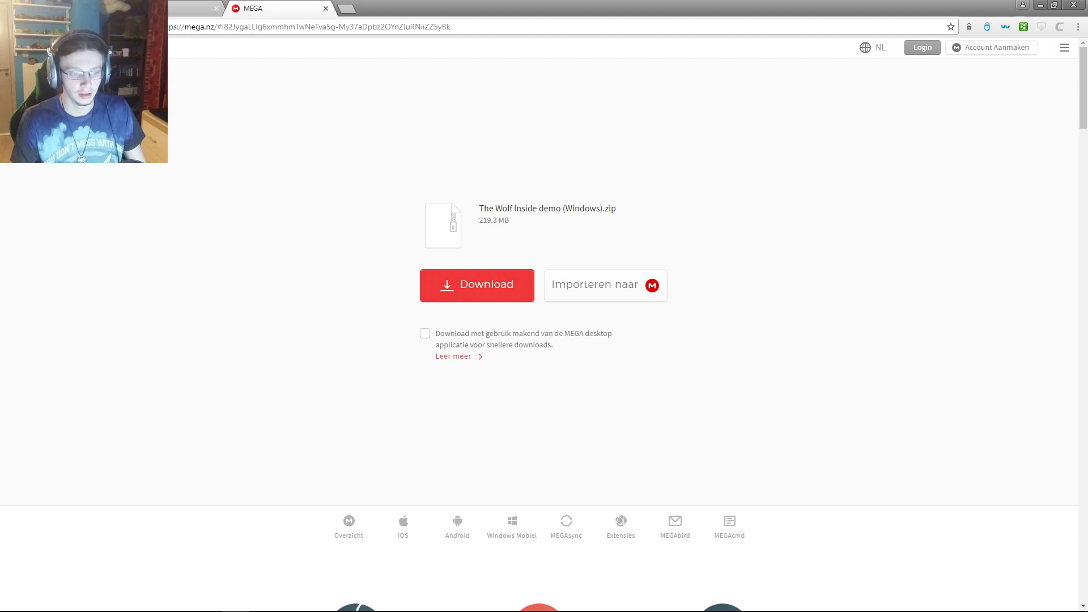
Download The Wolf Inside demo (Windows).zip from MEGA and block the site's permission request.
{"action": "left_click", "coordinate": [477, 285]}
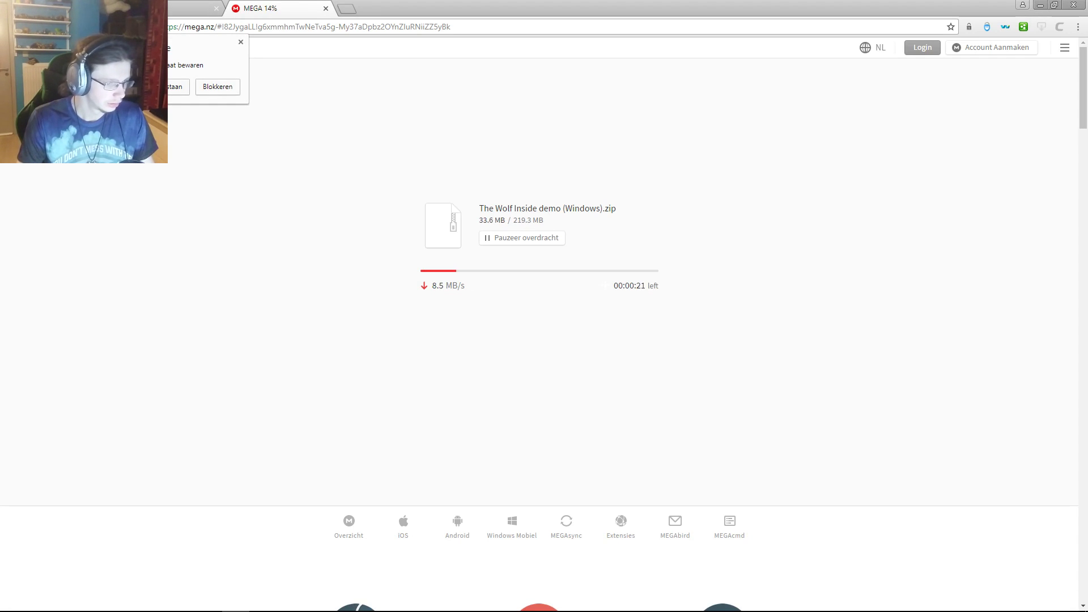
{"action": "left_click", "coordinate": [218, 86]}
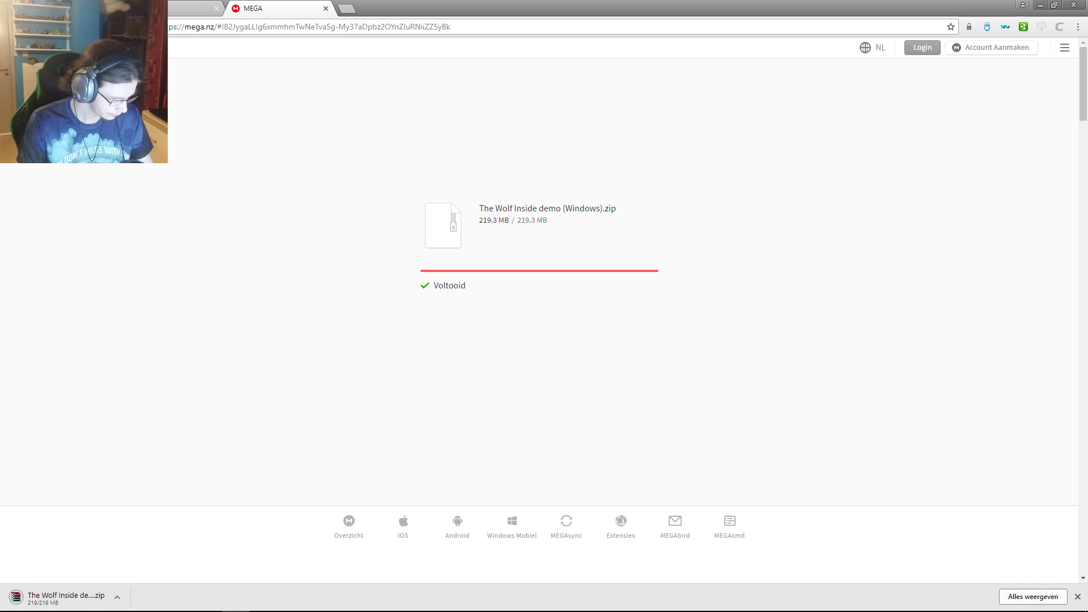
Move the downloaded The Wolf Inside demo (Windows) zip to the desktop, open it to check its contents and close the archive.
{"action": "left_click_drag", "start_coordinate": [63, 597], "coordinate": [536, 323]}
{"action": "double_click", "coordinate": [537, 323]}
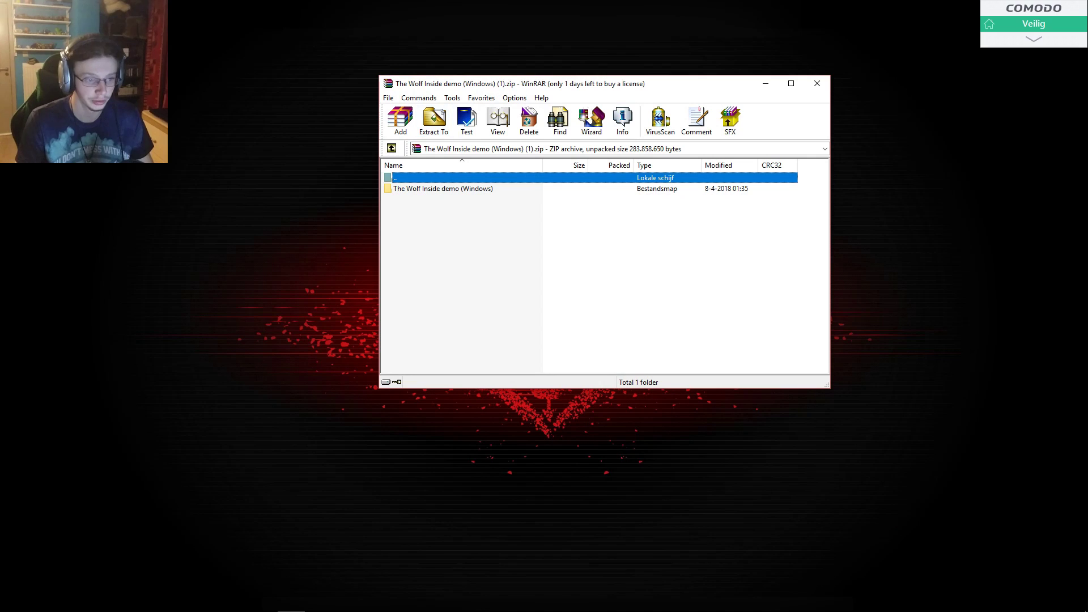
{"action": "left_click", "coordinate": [817, 83]}
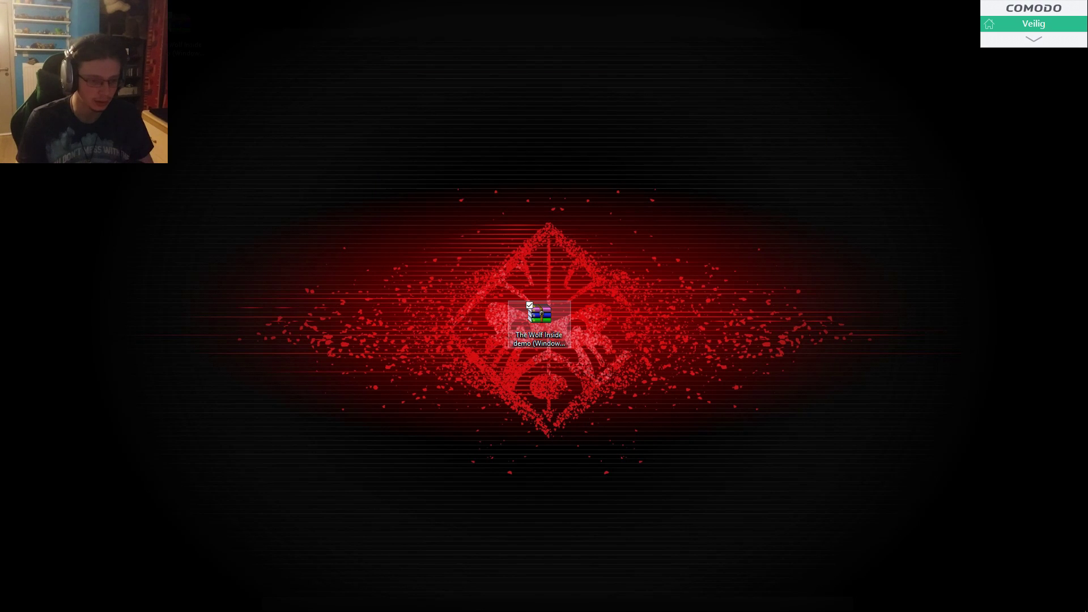
Permanently delete the zip from the desktop, then return to the browser and close the MEGA page.
{"action": "key", "text": "Delete"}
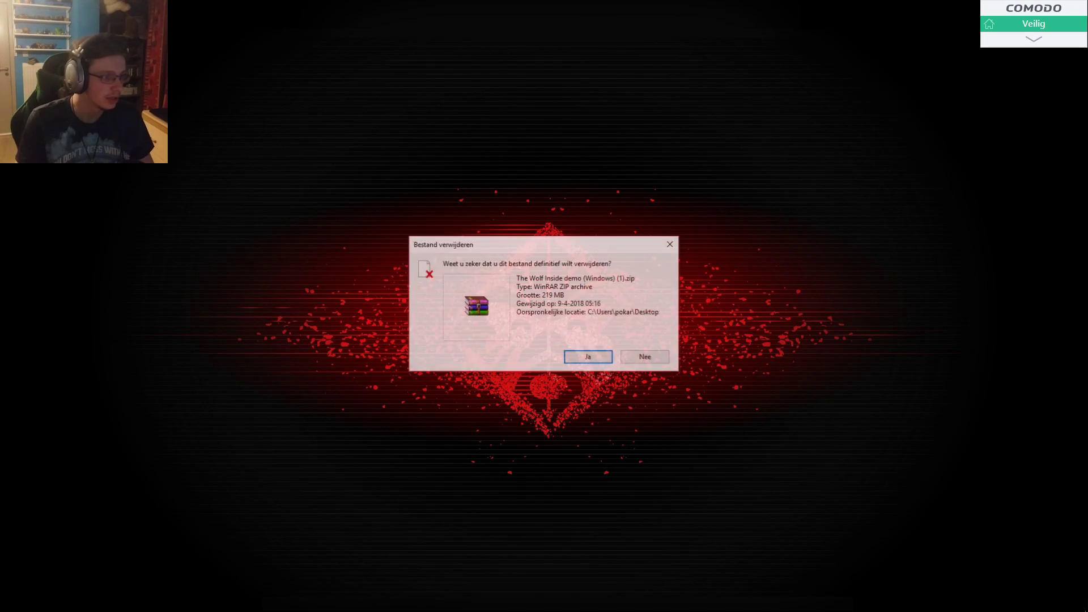
{"action": "key", "text": "Return"}
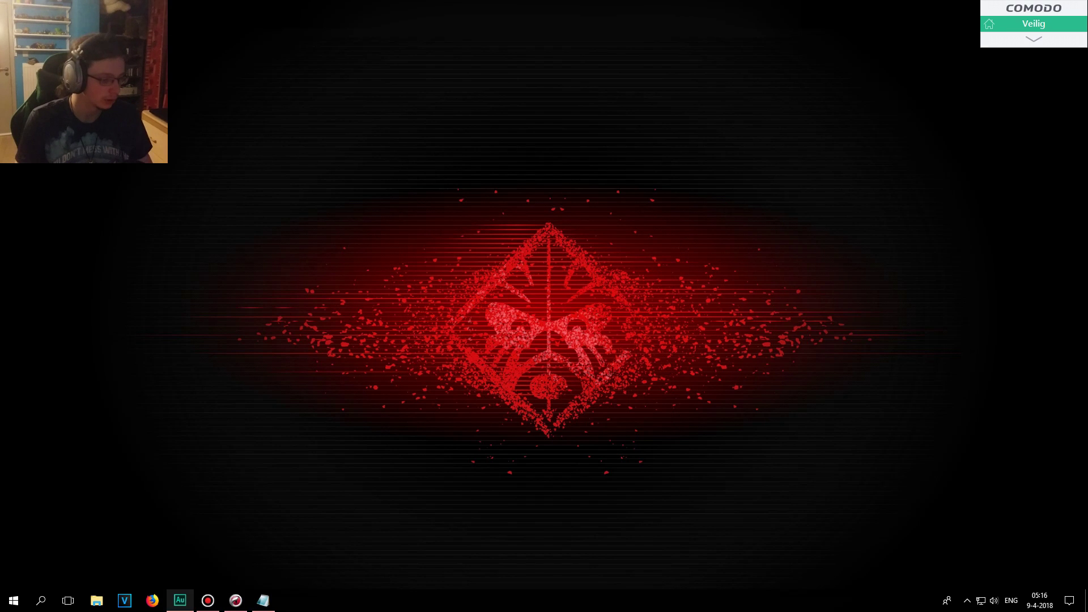
{"action": "left_click", "coordinate": [236, 601]}
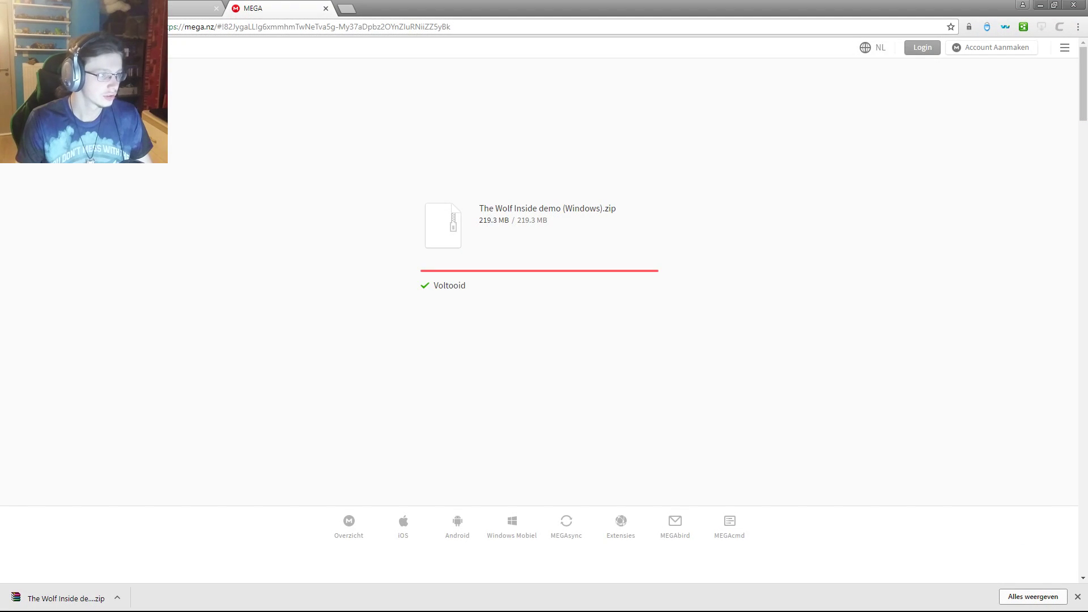
{"action": "key", "text": "ctrl+w"}
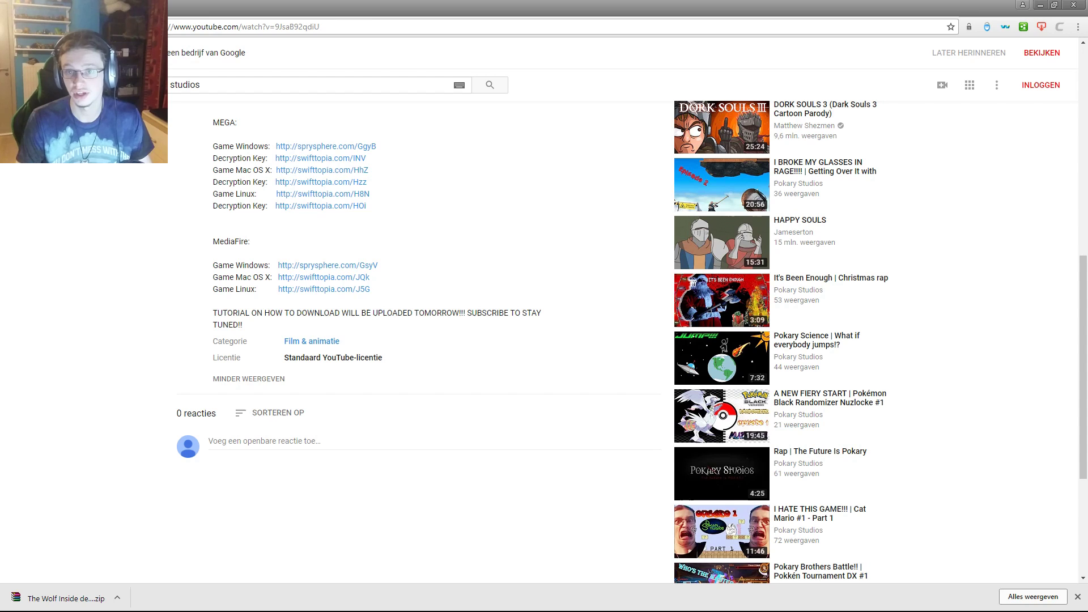
Open the Windows game link under MediaFire, skip the advertisement and download The Wolf Inside demo (Windows).zip.
{"action": "left_click", "coordinate": [328, 266]}
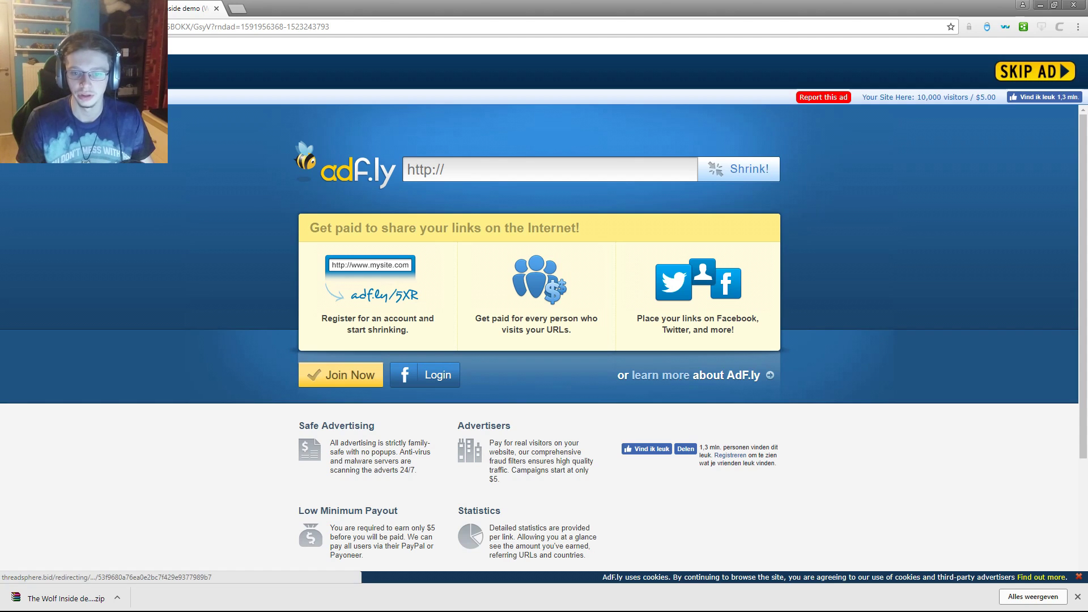
{"action": "left_click", "coordinate": [1031, 71]}
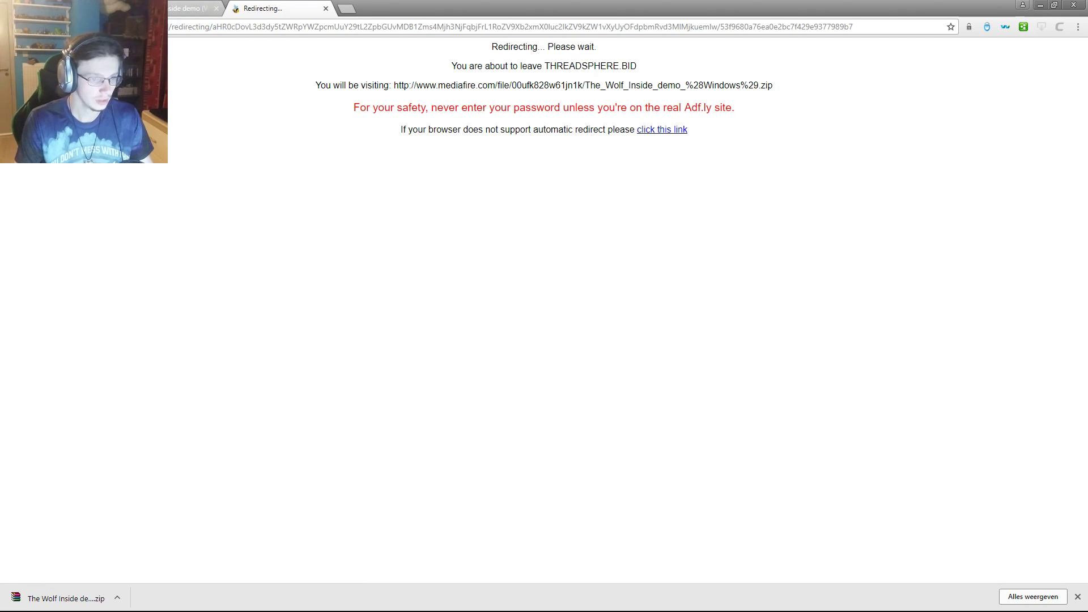
{"action": "left_click", "coordinate": [216, 8]}
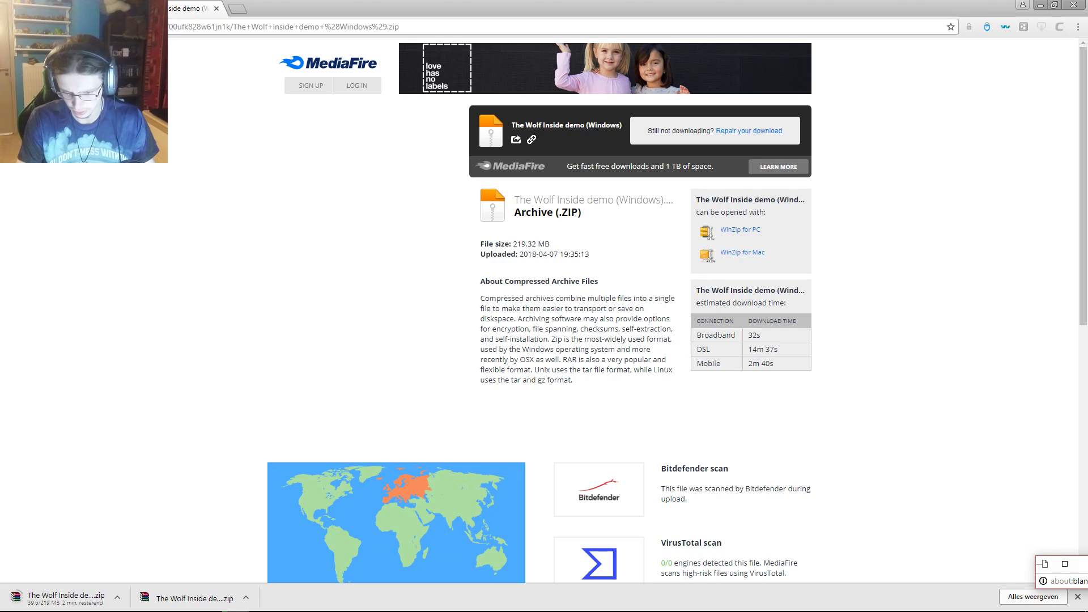
Close the fake virus warning pop-up window and the MediaFire download page.
{"action": "left_click", "coordinate": [1064, 564]}
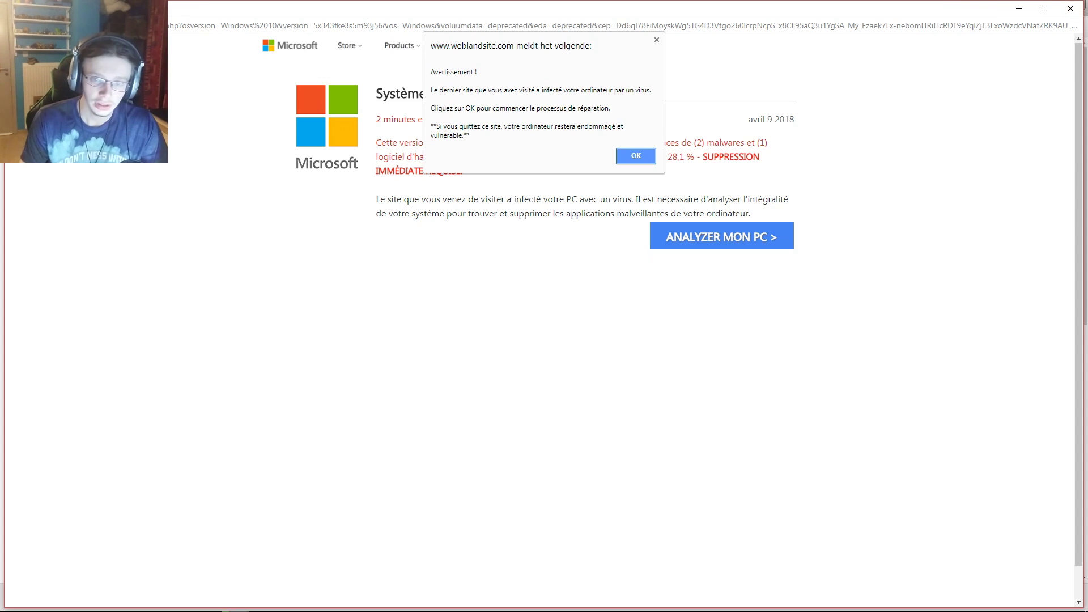
{"action": "left_click", "coordinate": [1070, 8]}
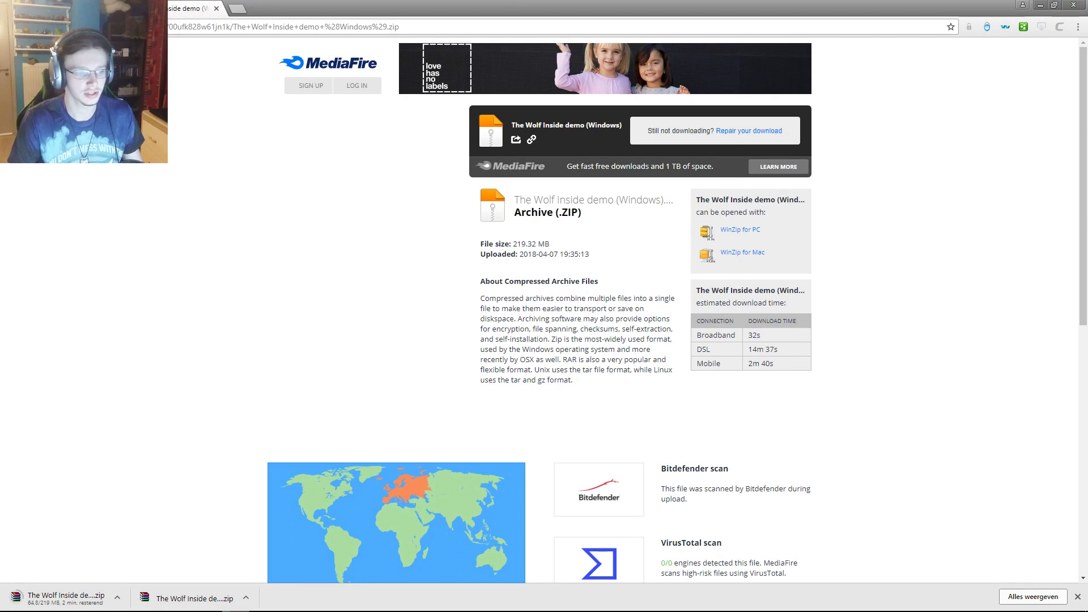
{"action": "key", "text": "ctrl+w"}
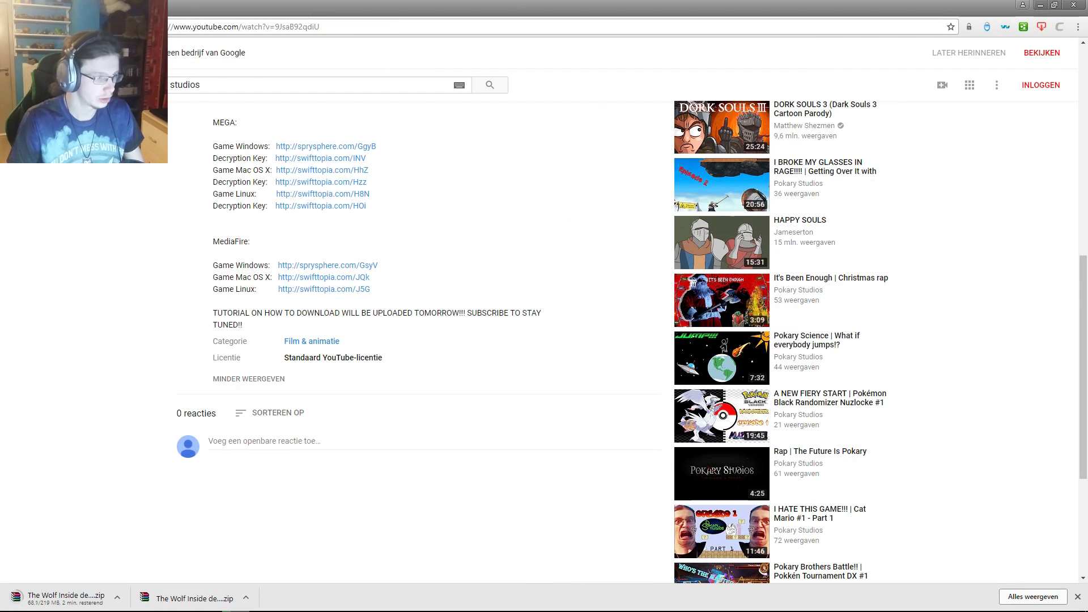
{"action": "scroll", "coordinate": [419, 340], "scroll_direction": "up", "scroll_amount": 5}
{"action": "scroll", "coordinate": [419, 340], "scroll_direction": "down", "scroll_amount": 1}
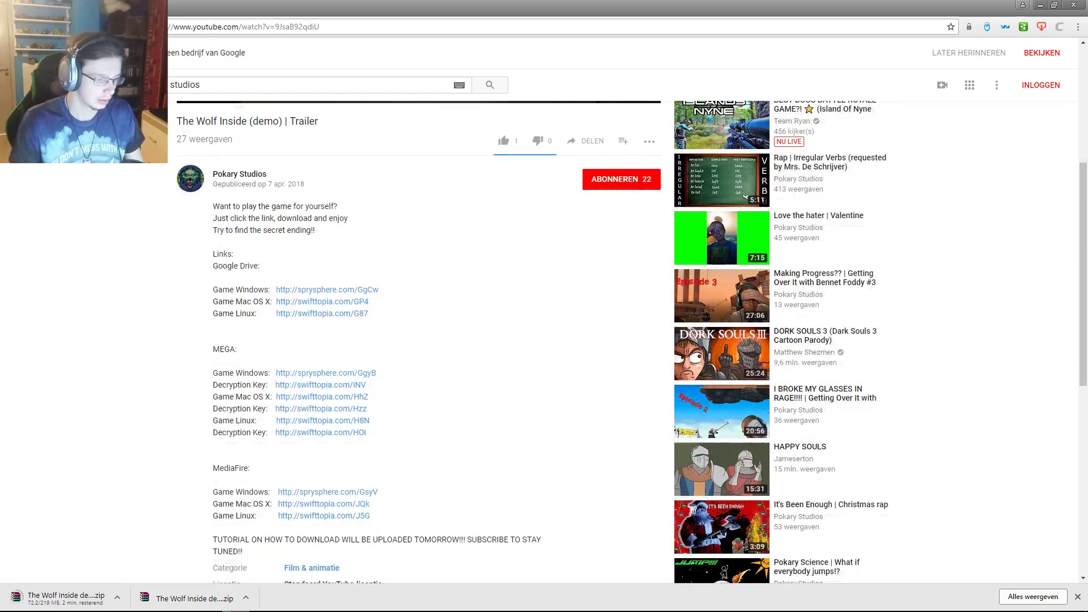
{"action": "scroll", "coordinate": [420, 340], "scroll_direction": "down", "scroll_amount": 3}
{"action": "scroll", "coordinate": [419, 340], "scroll_direction": "up", "scroll_amount": 5}
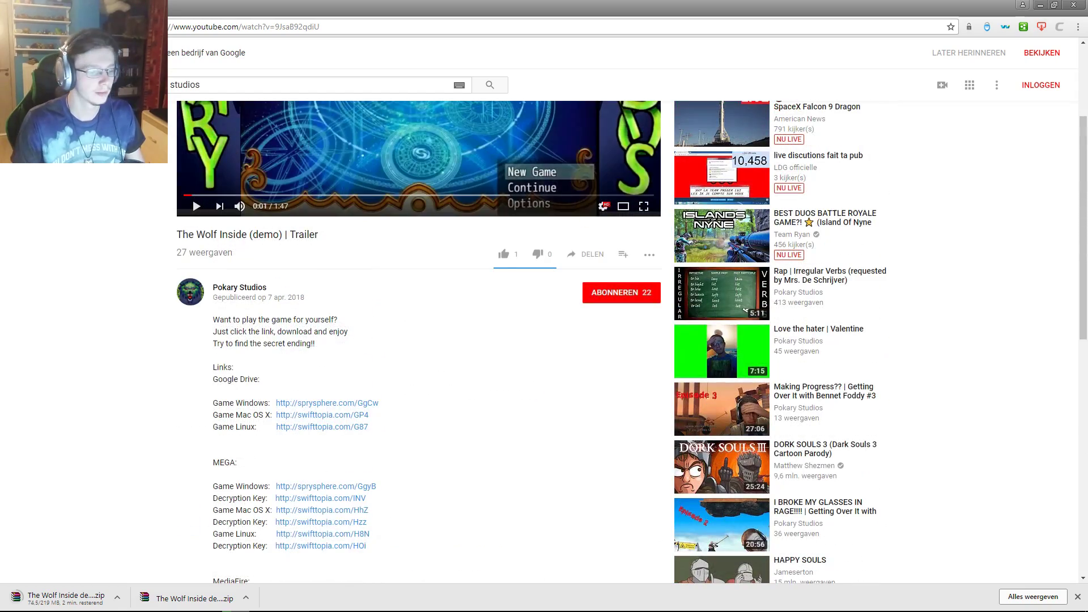
{"action": "scroll", "coordinate": [420, 340], "scroll_direction": "up", "scroll_amount": 3}
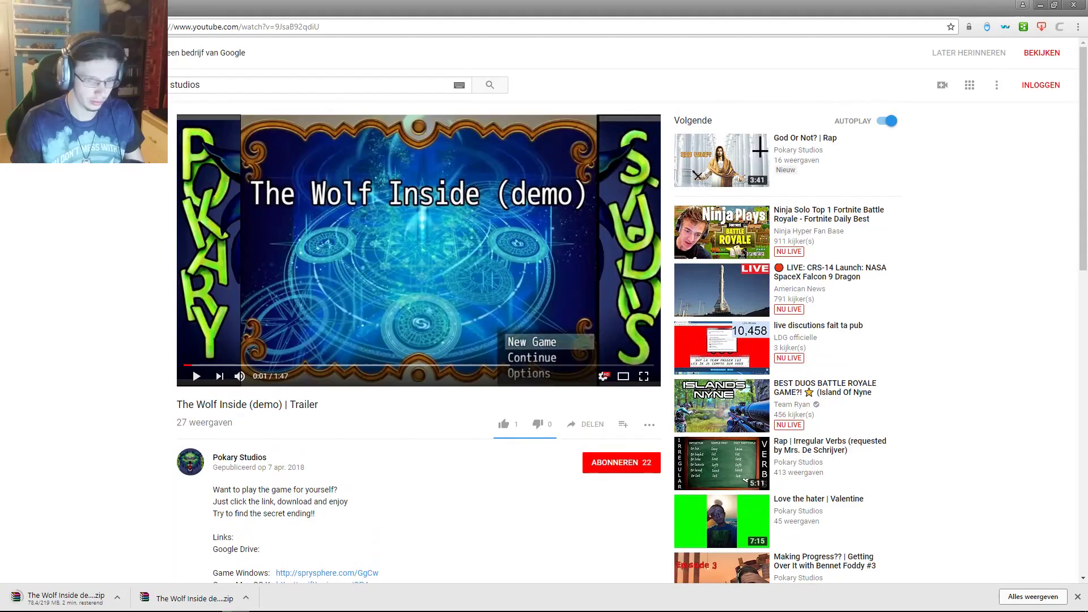
{"action": "scroll", "coordinate": [419, 340], "scroll_direction": "down", "scroll_amount": 3}
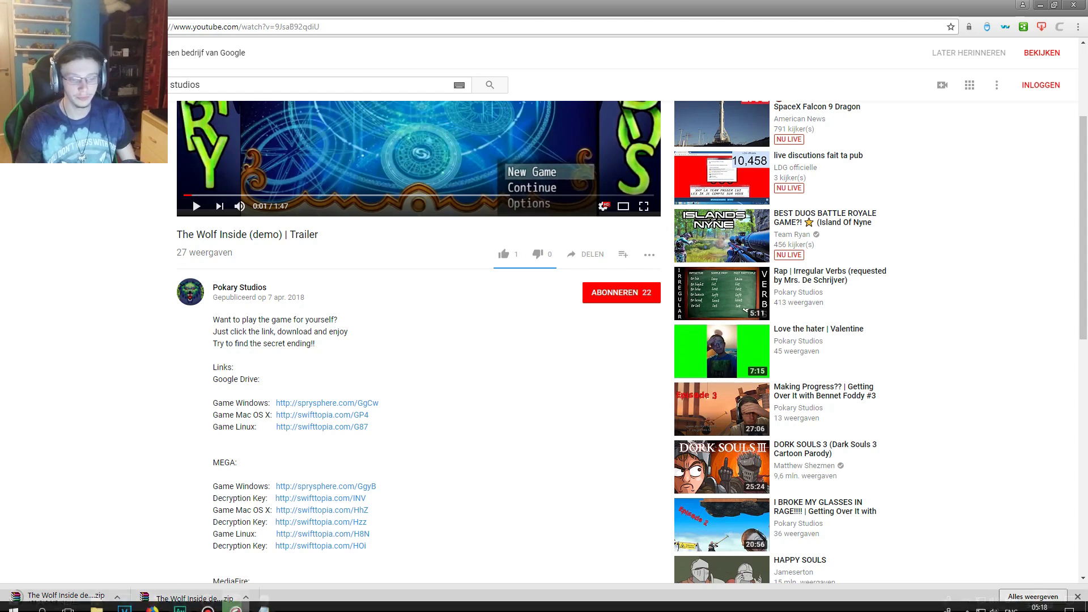
{"action": "key", "text": "ctrl+t"}
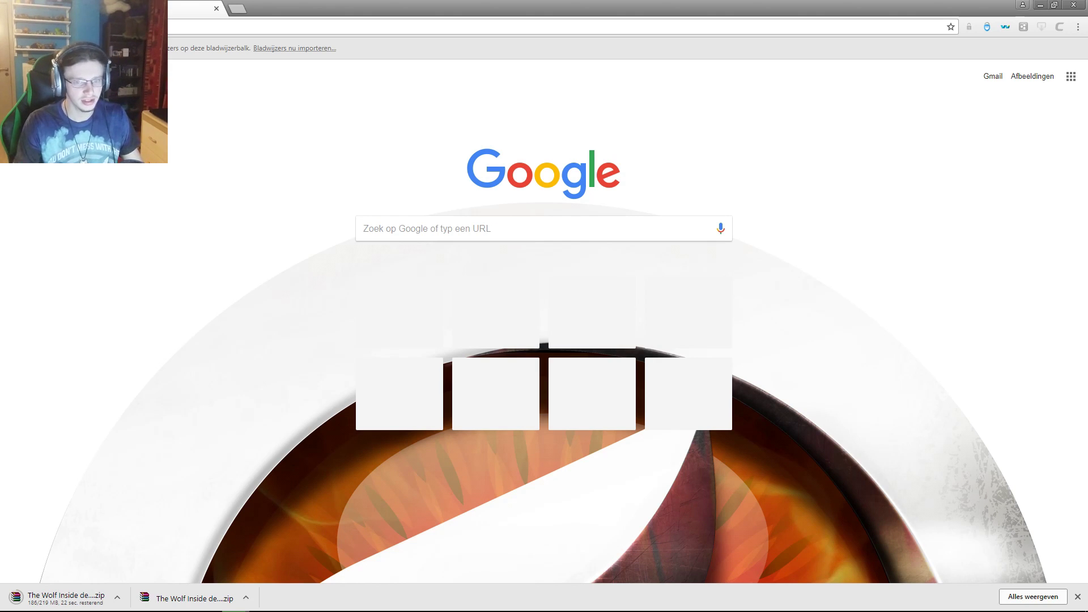
{"action": "left_click", "coordinate": [1040, 5]}
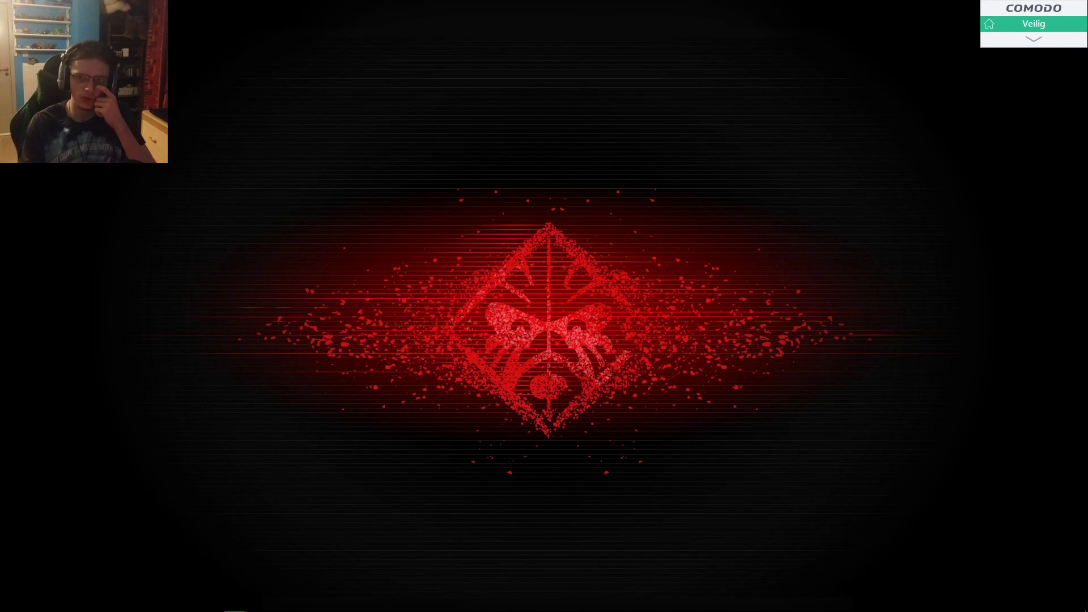
{"action": "key", "text": "alt+Tab"}
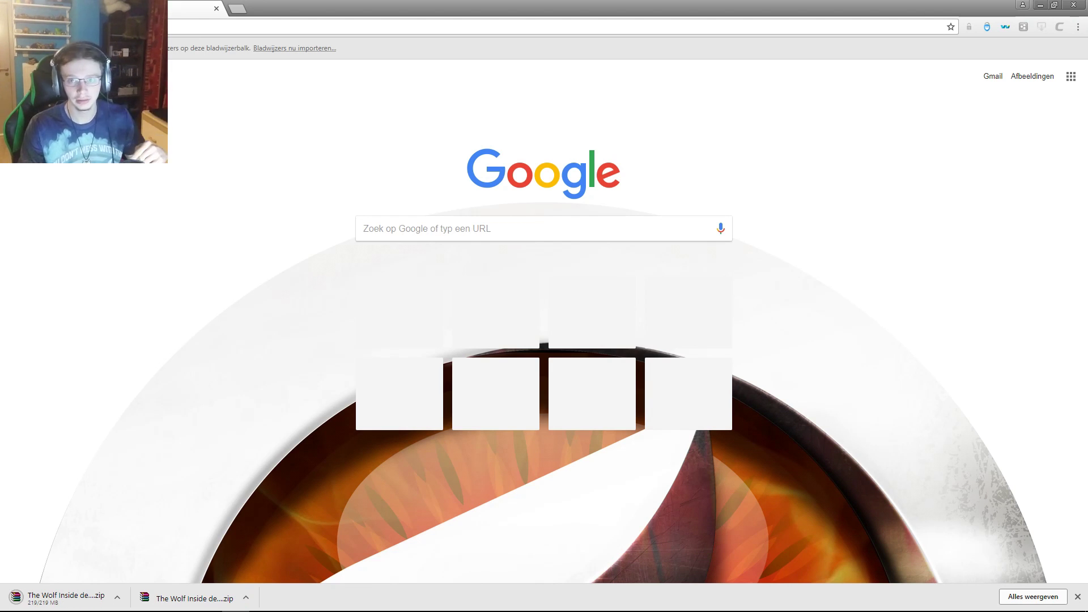
{"action": "key", "text": "ctrl+Tab"}
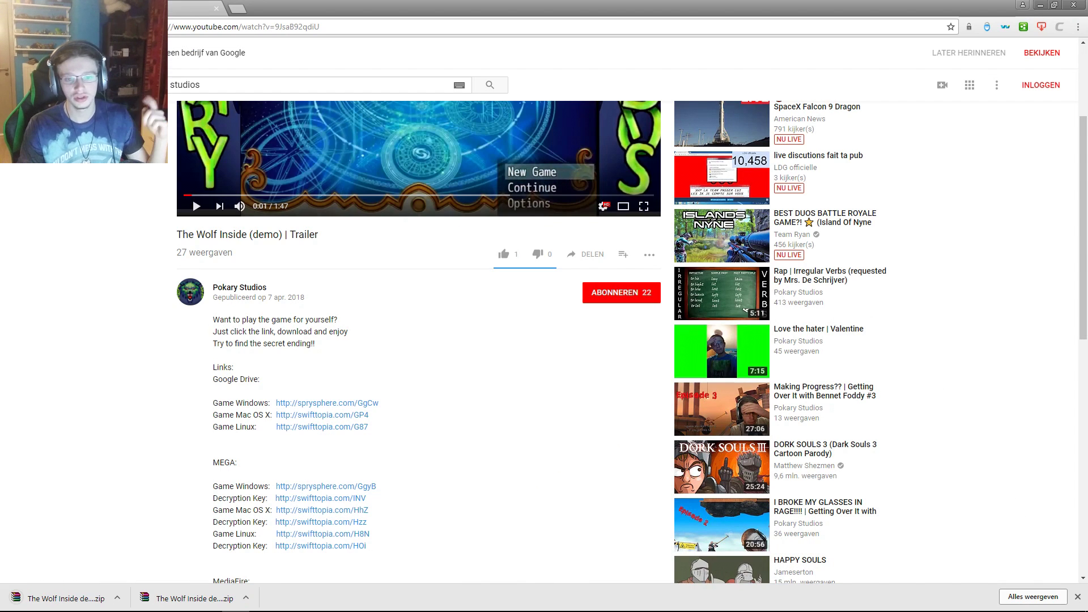